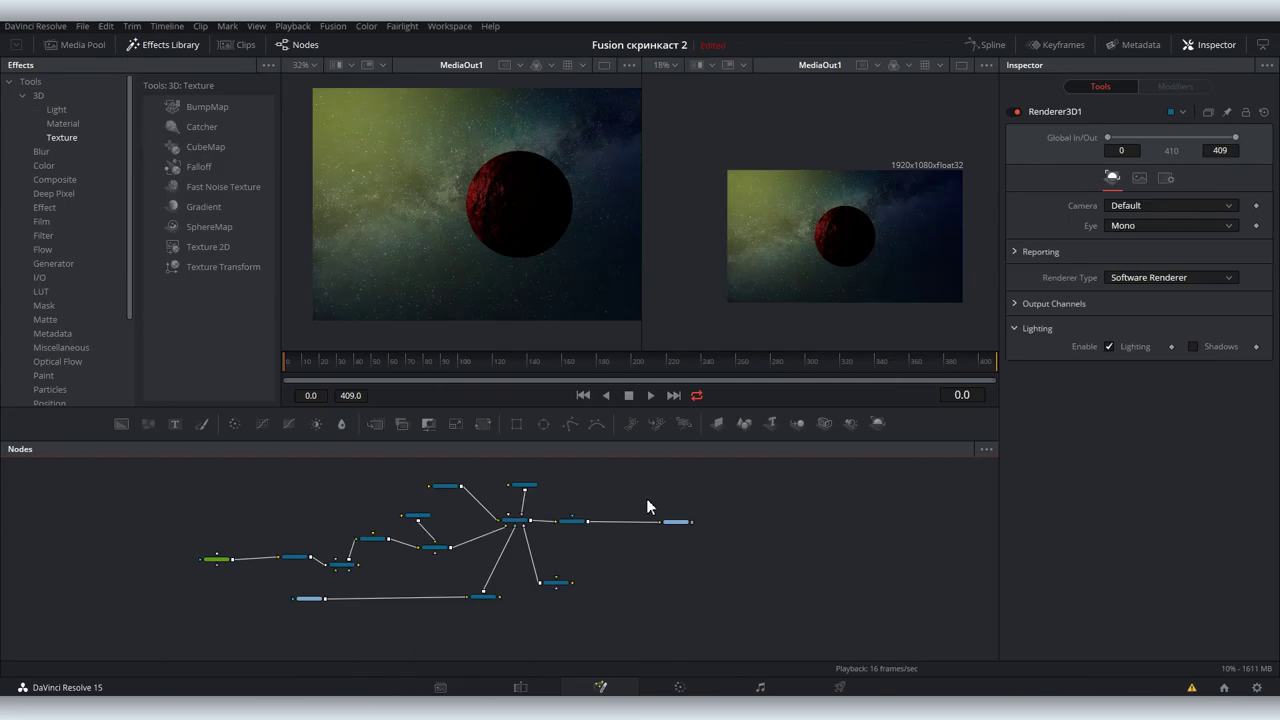
- Spin the Shape3D2 planet further around its Y axis to a rotation of 1948.8
scroll(808, 296, up, 2)
scroll(808, 282, up, 2)
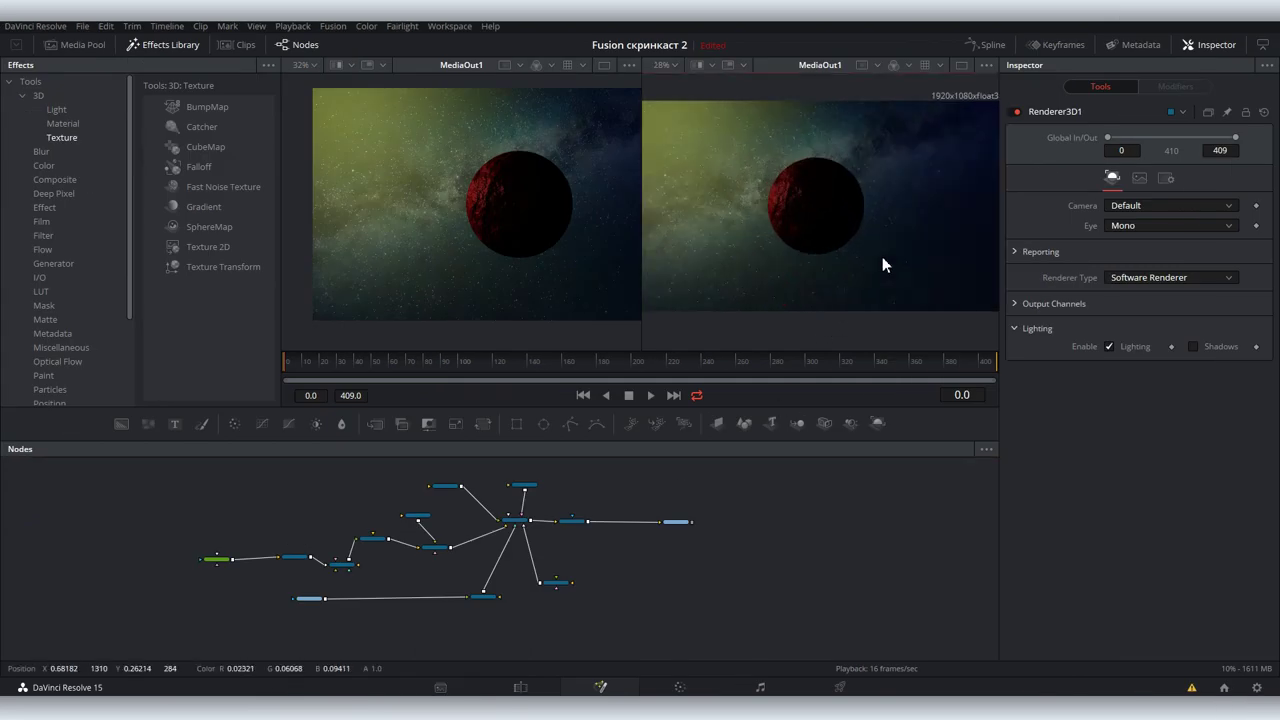
scroll(846, 267, down, 2)
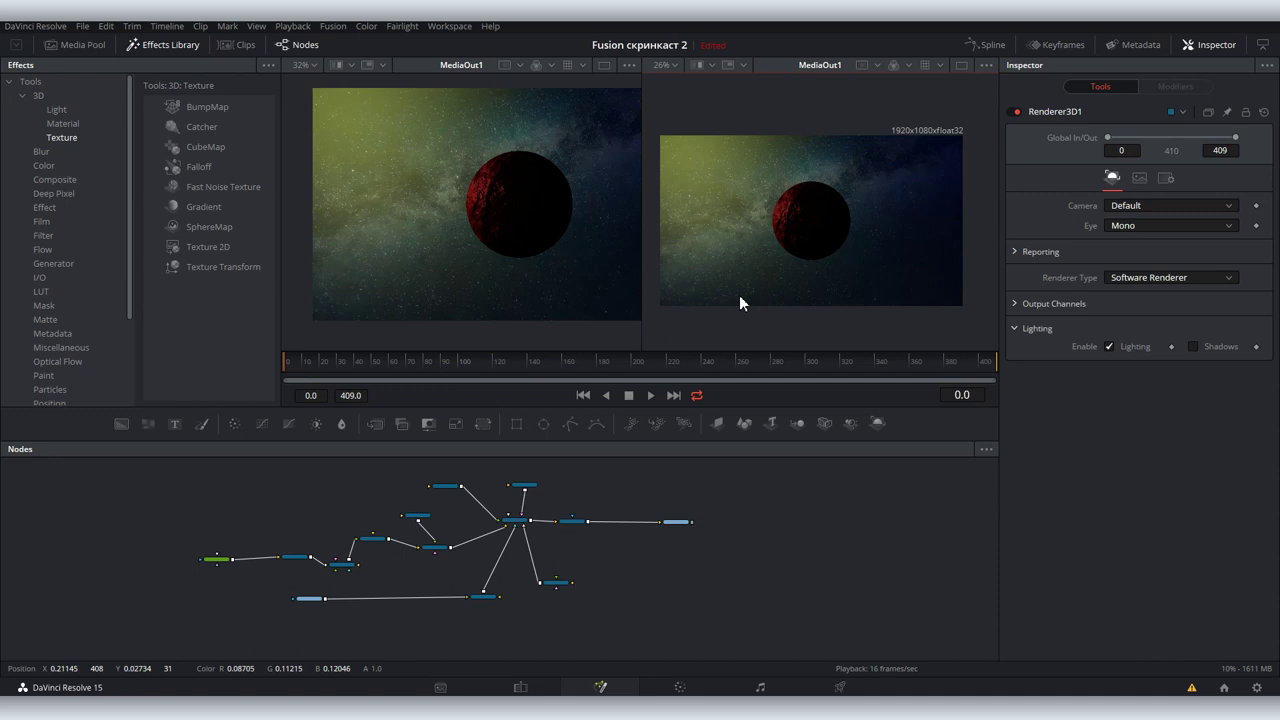
scroll(458, 570, up, 5)
scroll(414, 521, up, 2)
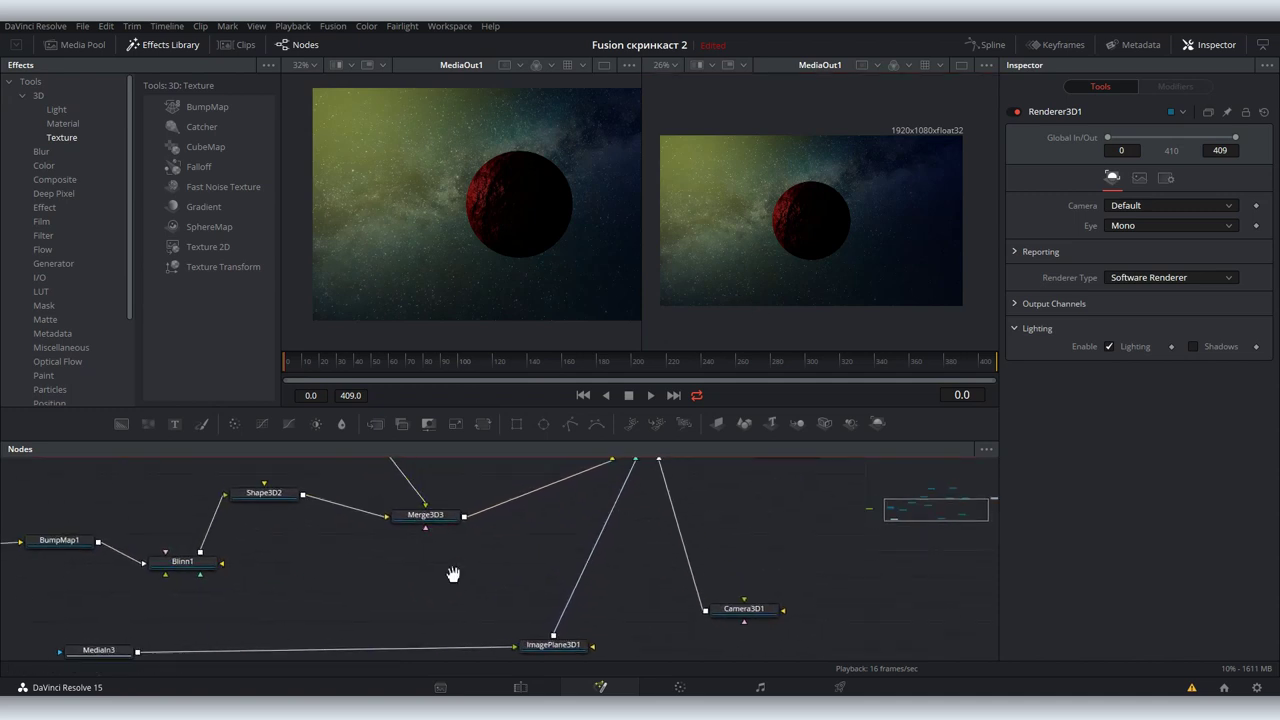
click(294, 518)
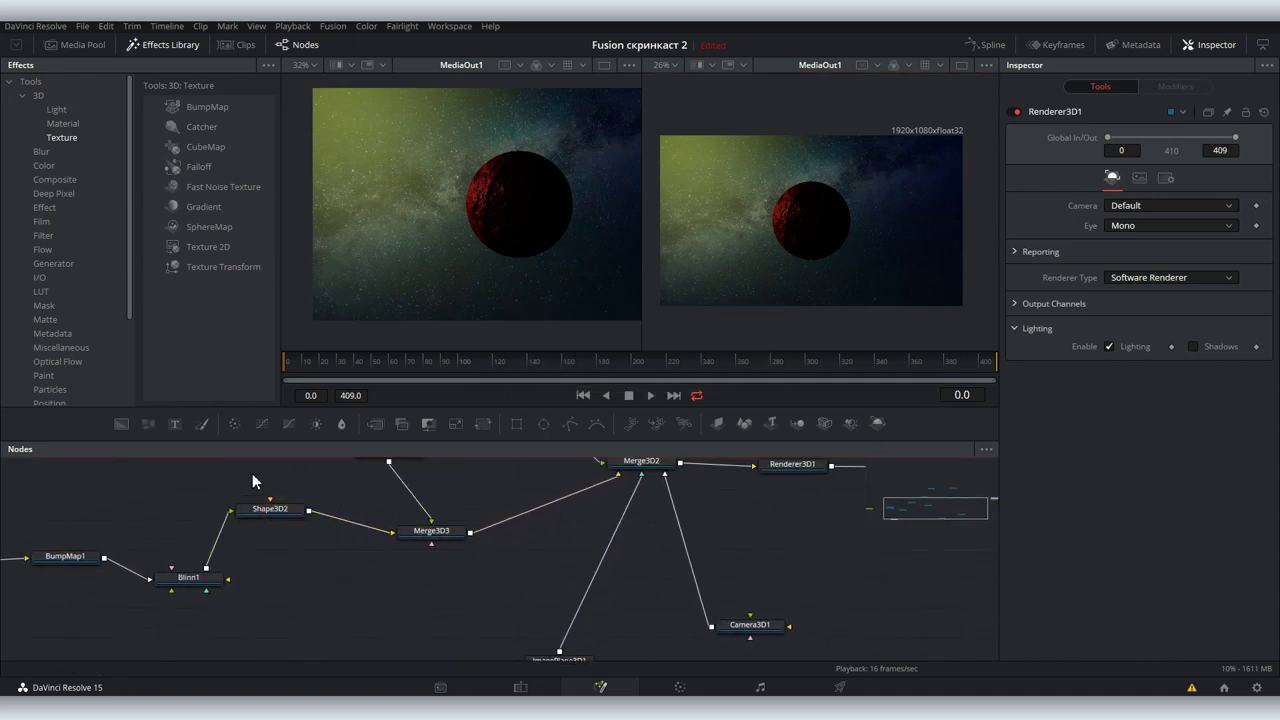
click(268, 509)
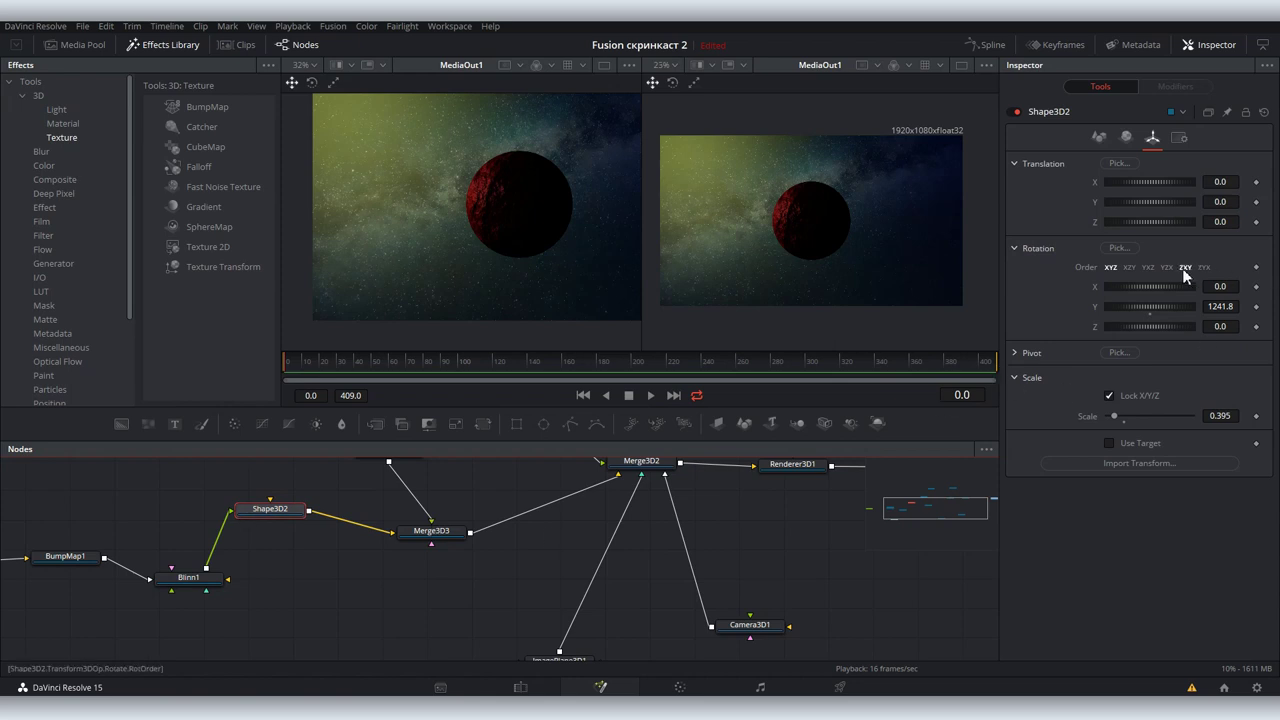
drag(1140, 307, 1255, 309)
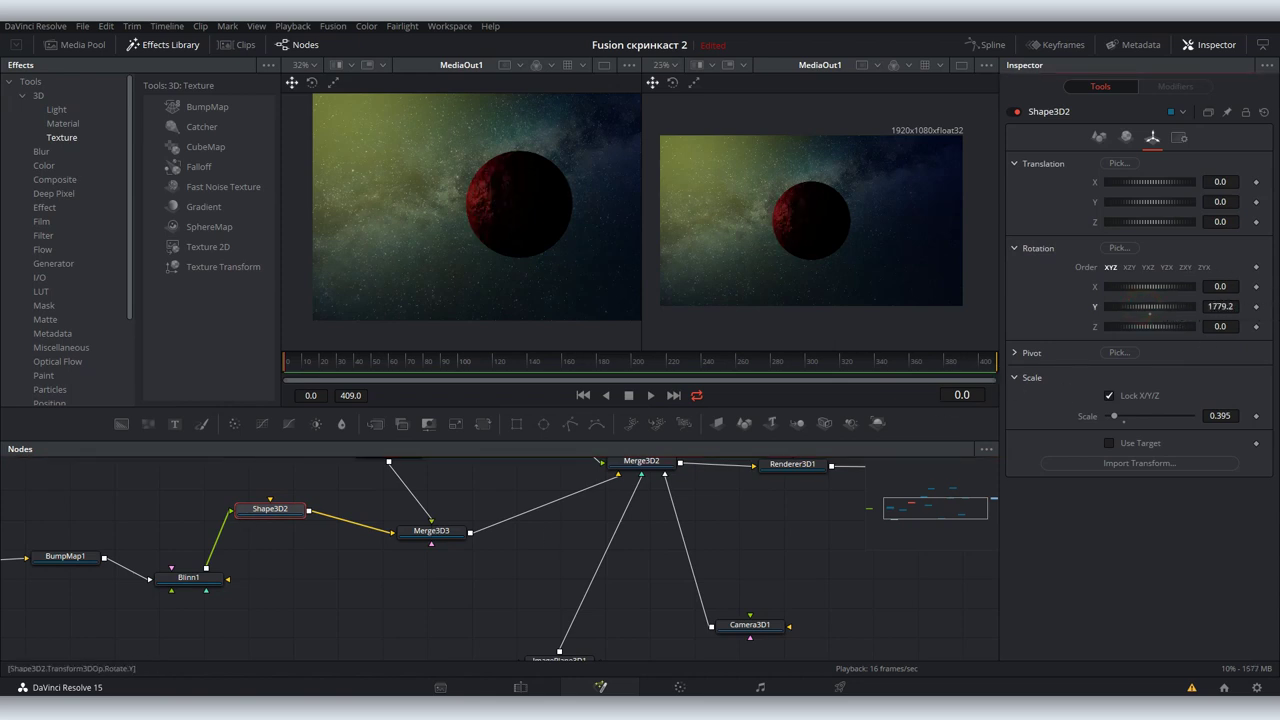
scroll(603, 243, up, 5)
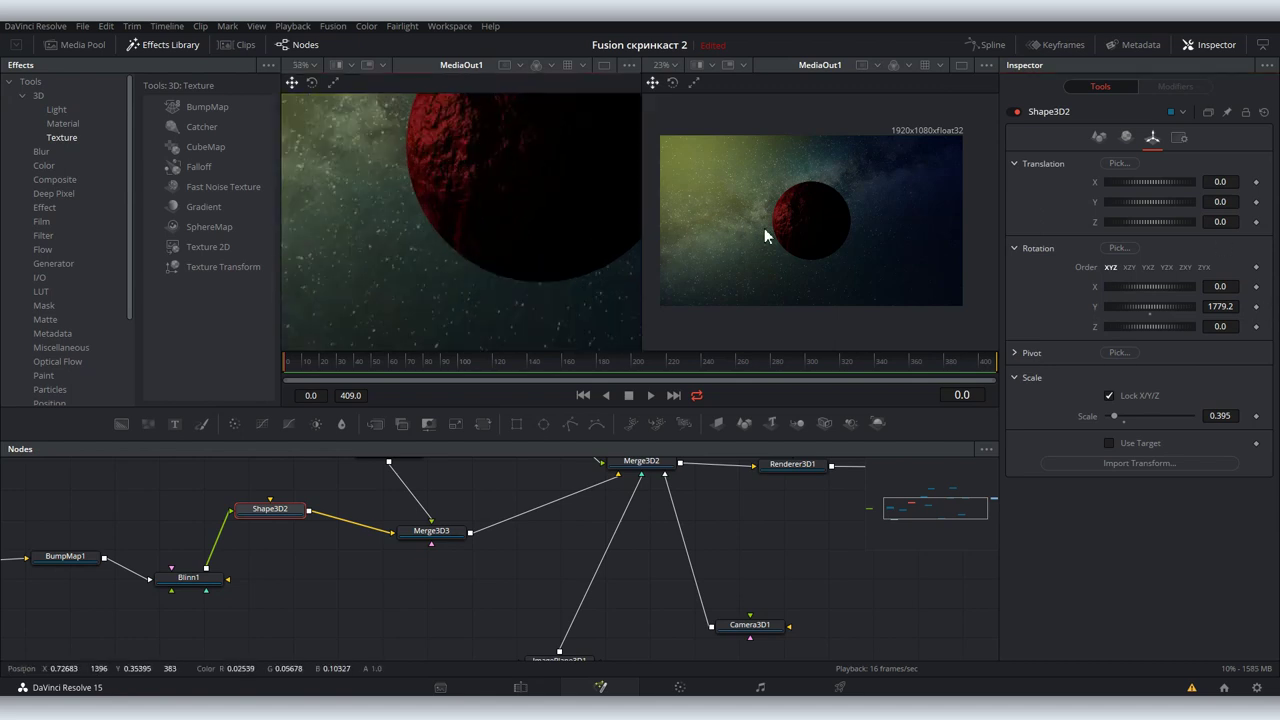
scroll(356, 241, down, 3)
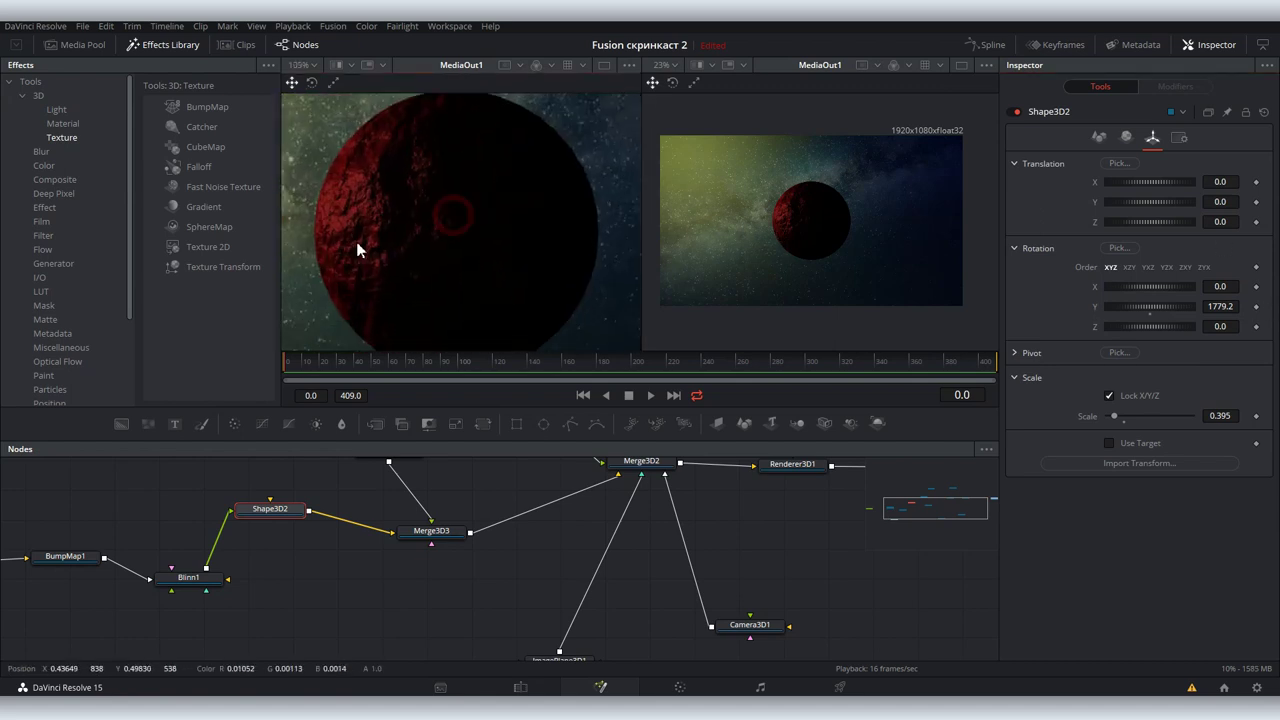
scroll(428, 286, down, 1)
drag(1143, 308, 1184, 313)
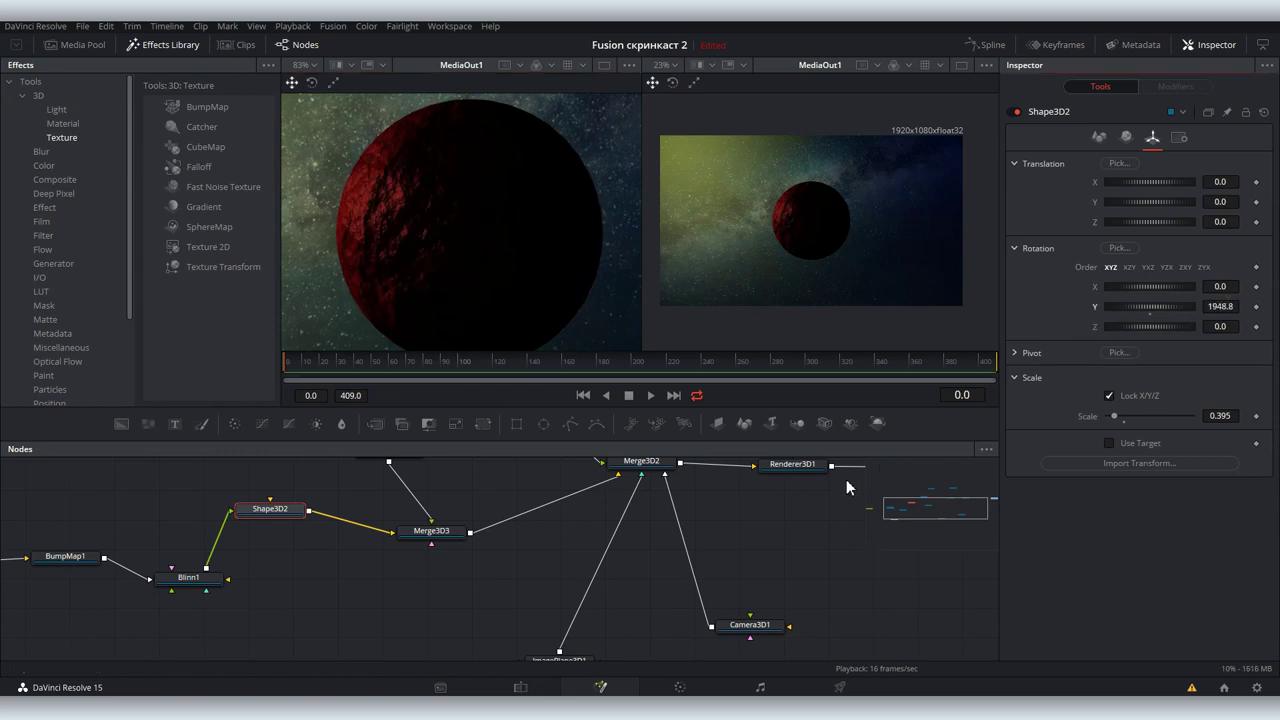
- On the Edit page, add and lengthen a Fusion Composition clip on V1, then open it in Fusion
click(520, 687)
scroll(871, 552, right, 5)
click(636, 480)
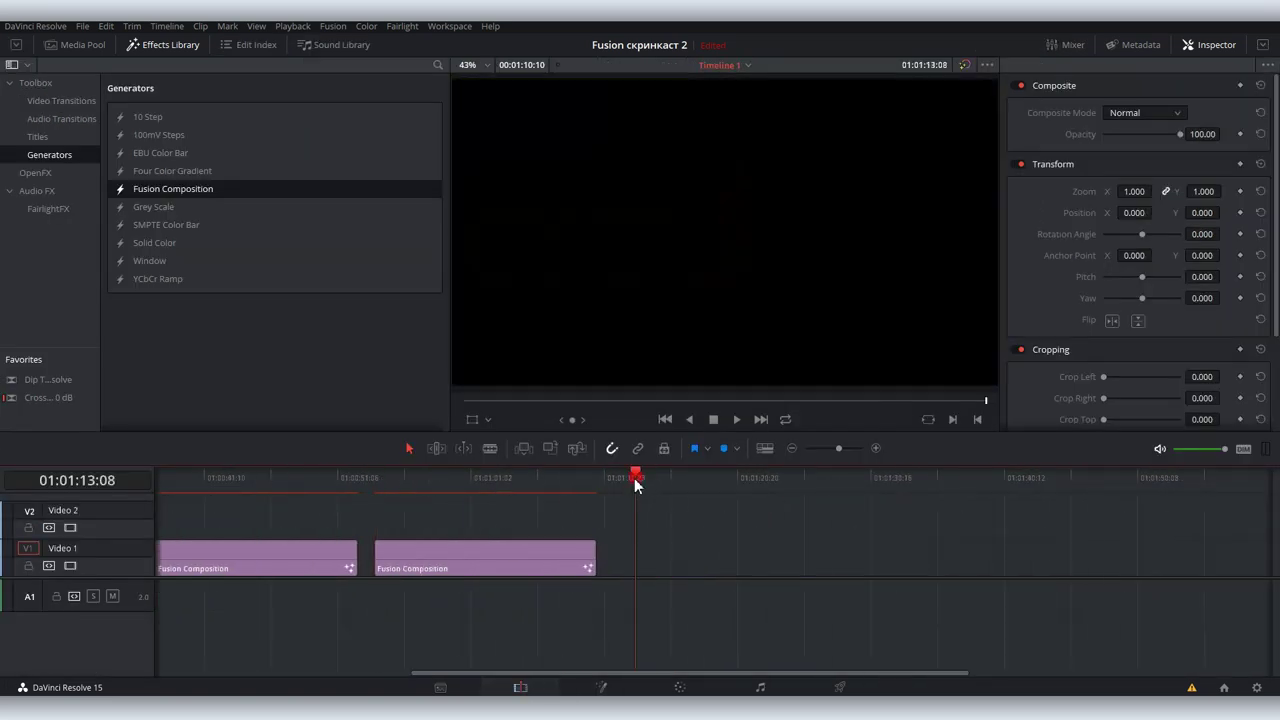
drag(636, 480, 622, 480)
mouse_move(173, 189)
mouse_down()
mouse_move(660, 558)
mouse_move(873, 545)
mouse_up()
click(718, 550)
click(604, 690)
click(629, 523)
click(390, 497)
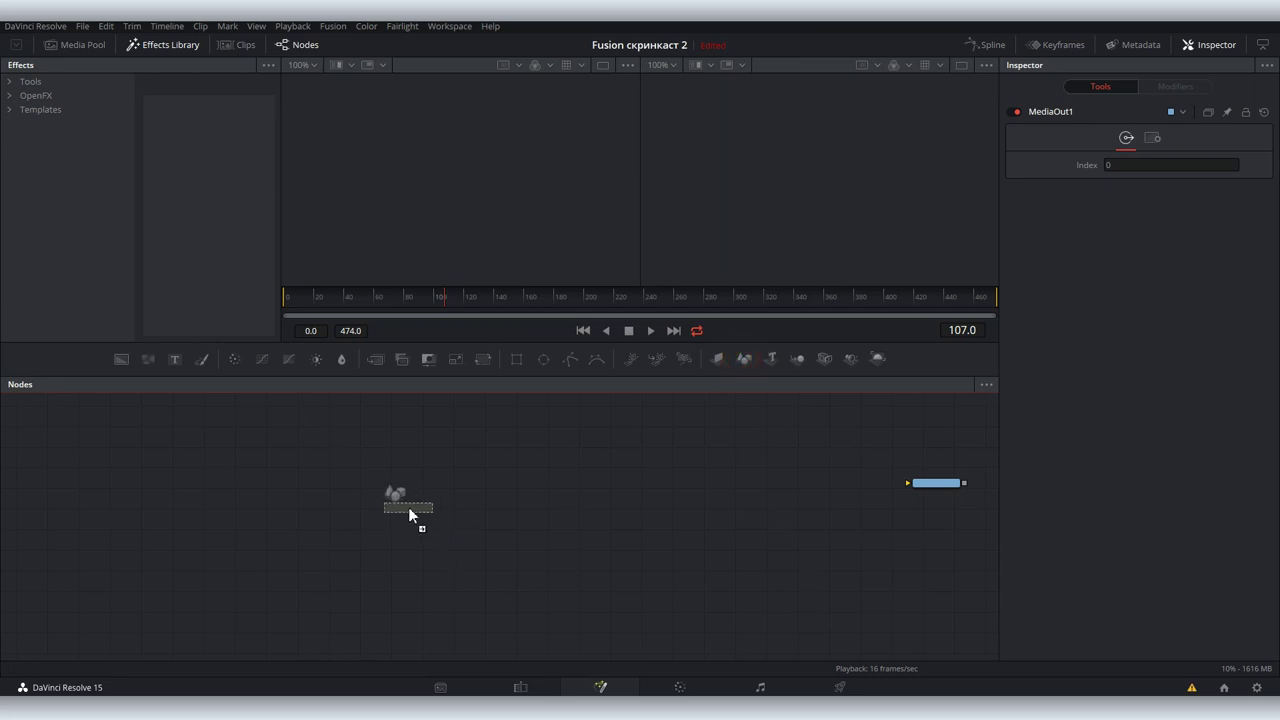
- Build a Shape3D sphere → Merge3D chain with a SpotLight and a Renderer3D, viewed in viewer 2
click(408, 507)
key(1)
click(1145, 167)
click(1129, 205)
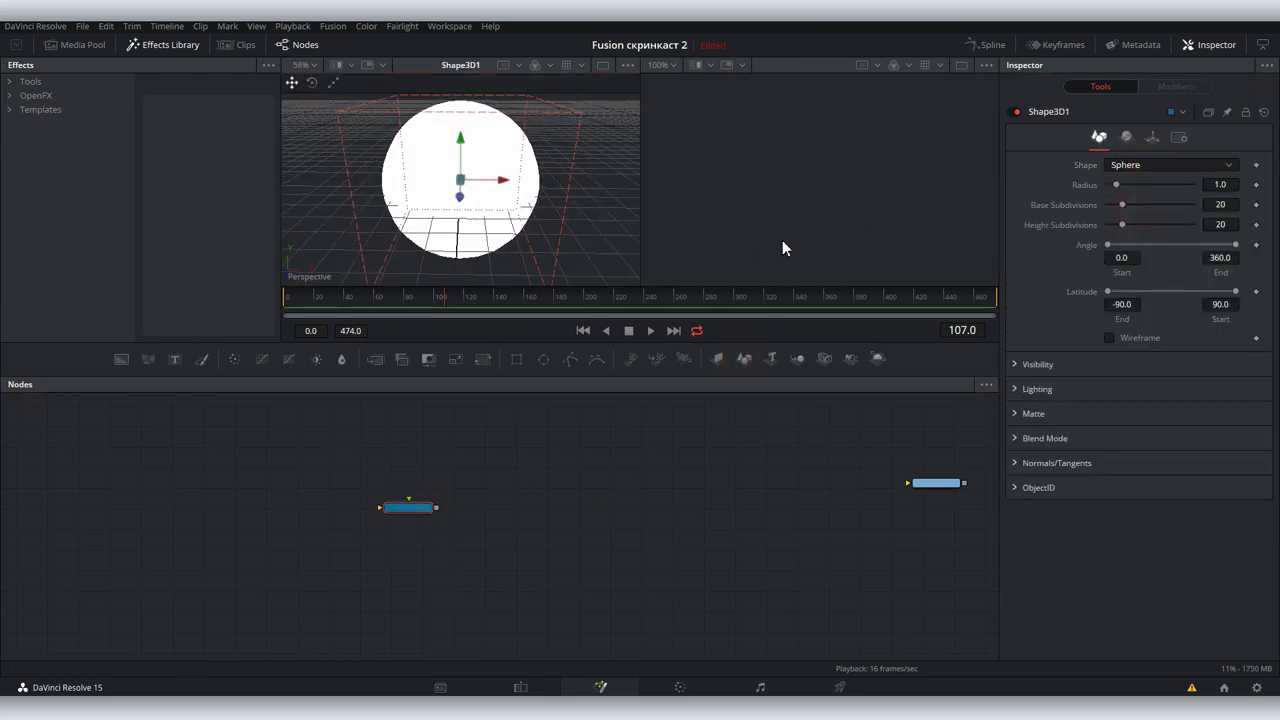
drag(797, 358, 540, 521)
drag(436, 508, 509, 519)
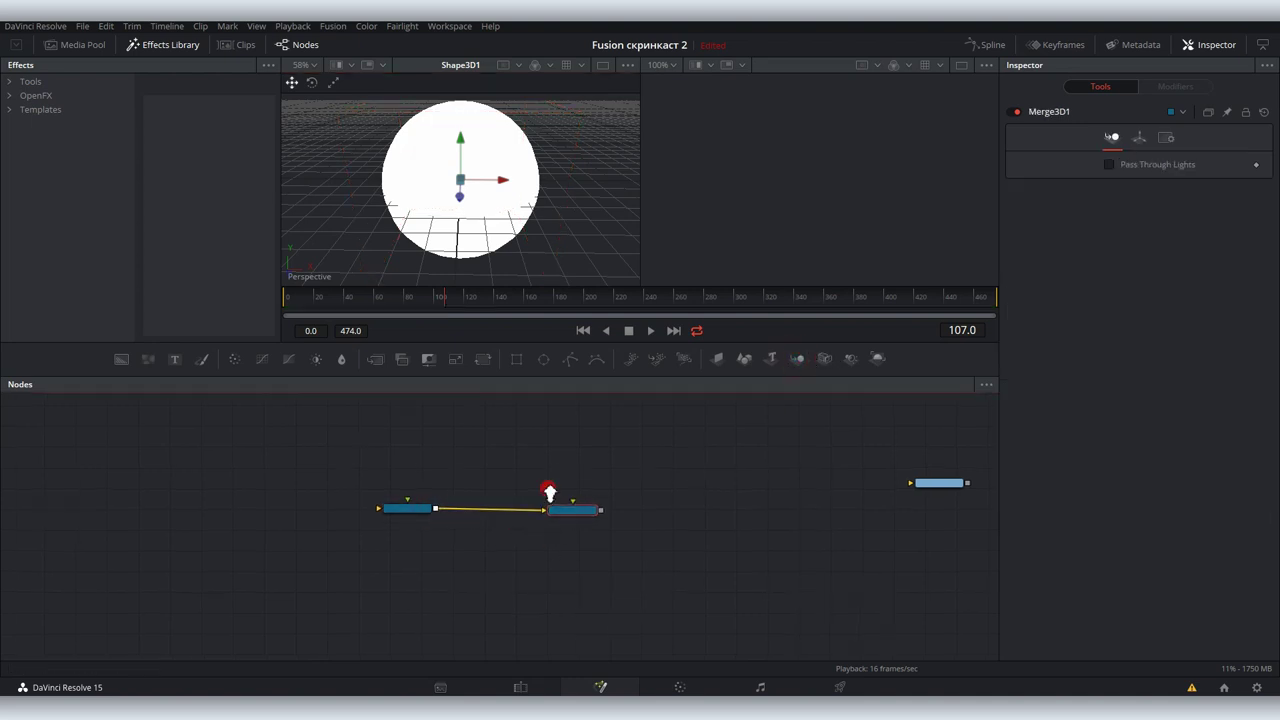
mouse_move(851, 358)
mouse_down()
mouse_move(494, 431)
mouse_move(585, 507)
mouse_up()
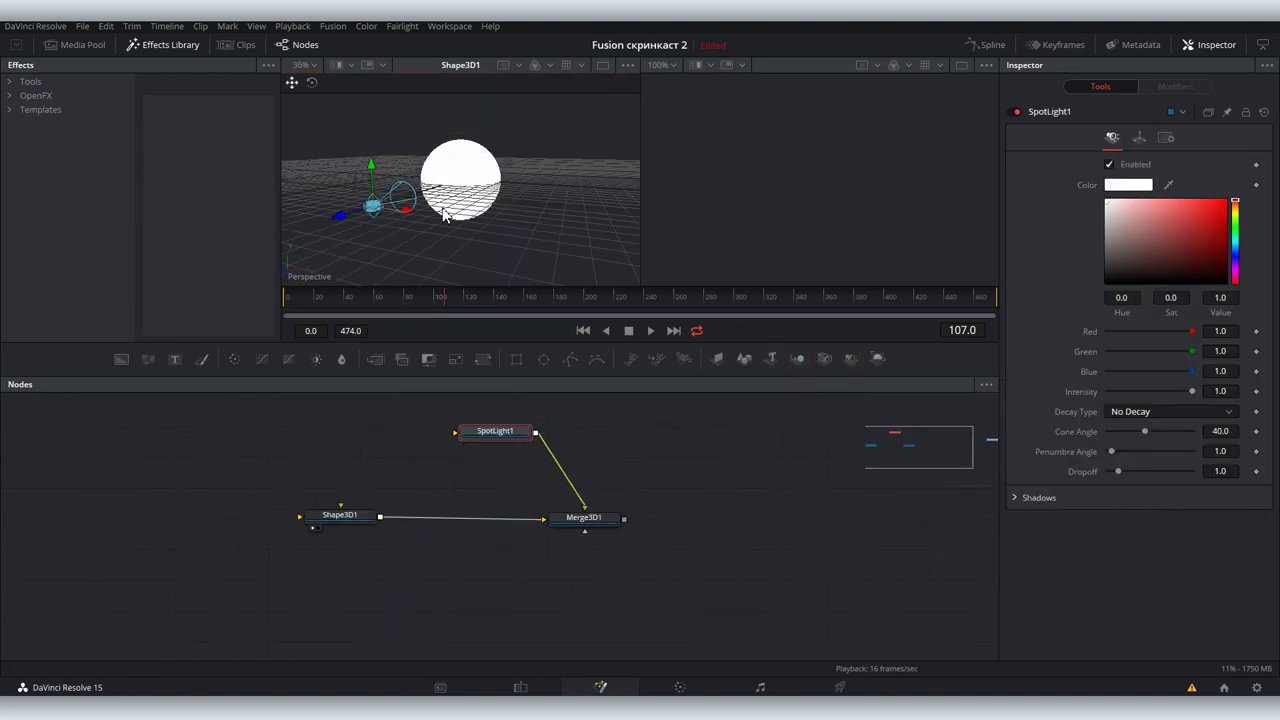
click(614, 510)
mouse_move(878, 358)
mouse_down()
mouse_move(751, 495)
mouse_move(770, 510)
mouse_up()
key(2)
- Scale the sphere to 0.67, dim the spotlight to 0.417 and enable Lighting in the renderer
click(614, 510)
click(370, 508)
click(1152, 137)
drag(1130, 416, 1120, 416)
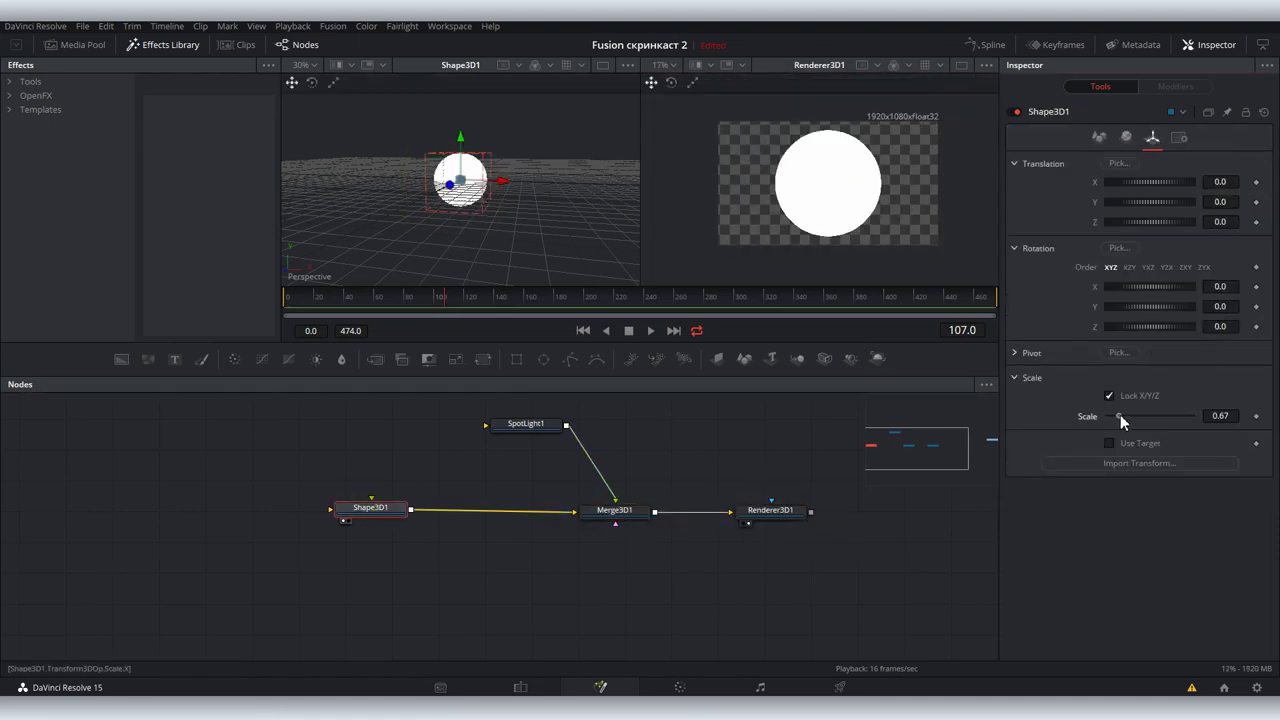
click(614, 511)
click(525, 424)
drag(1192, 391, 1141, 391)
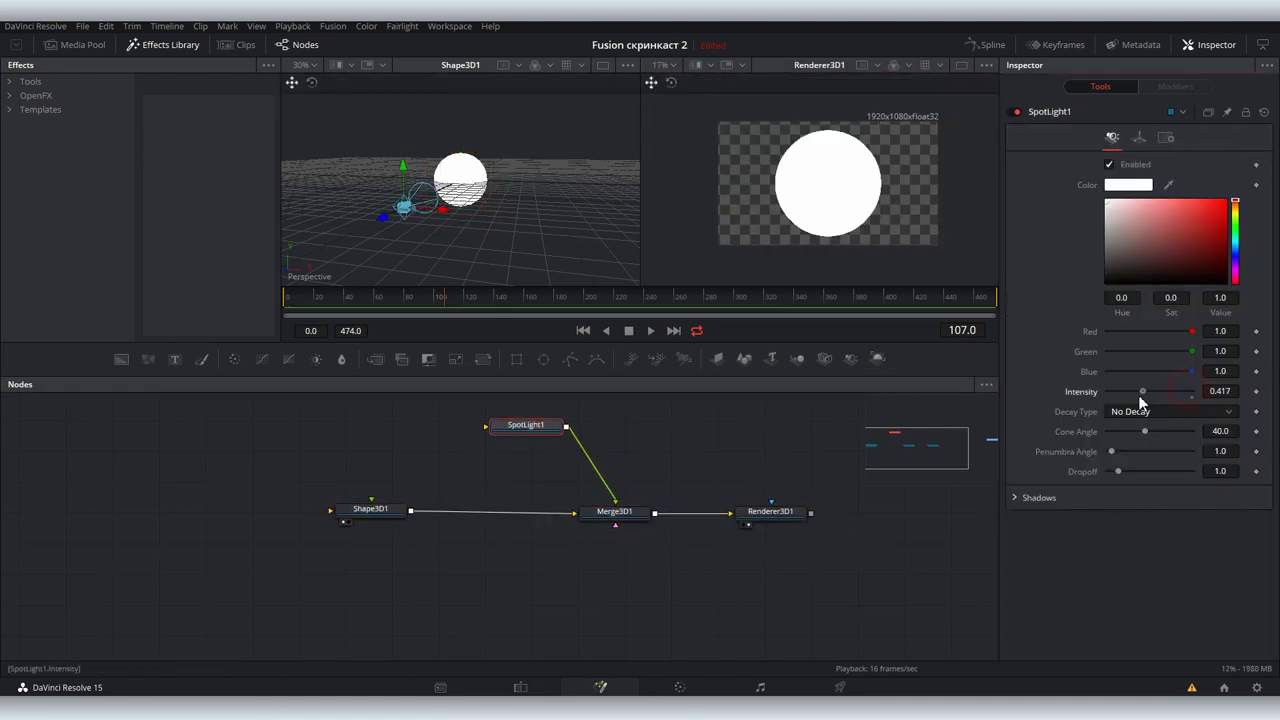
click(770, 511)
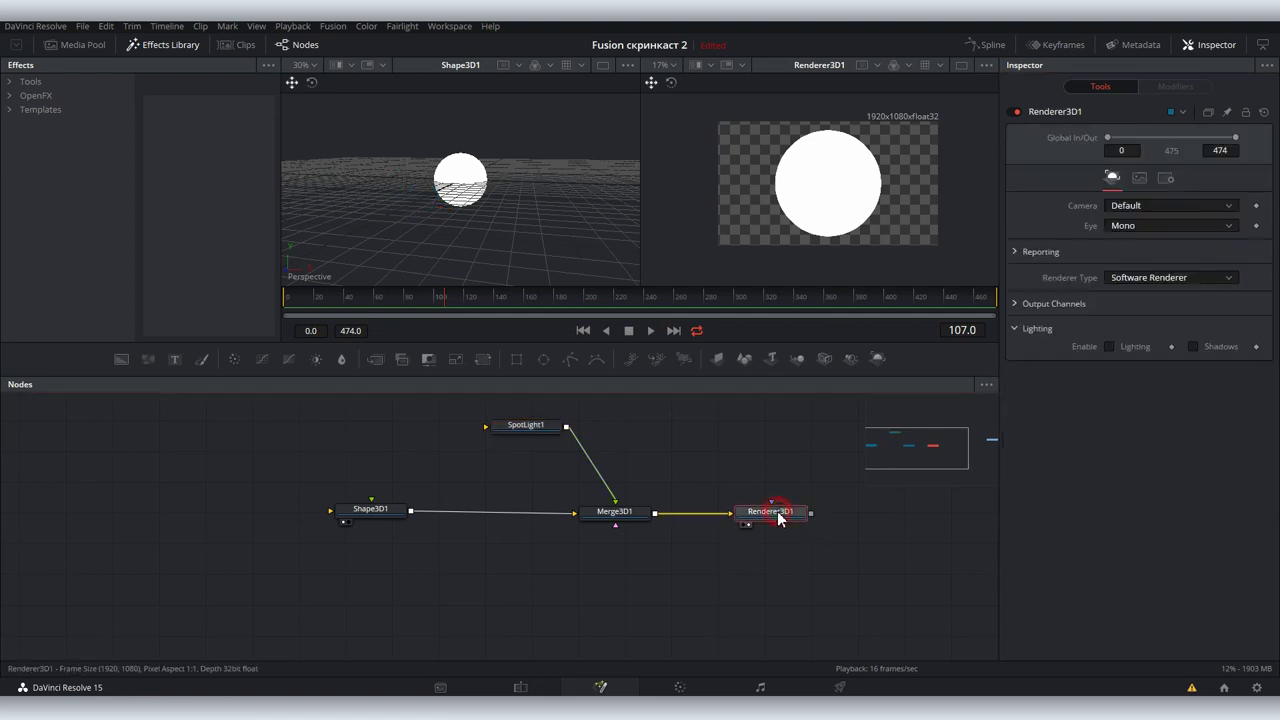
click(1109, 346)
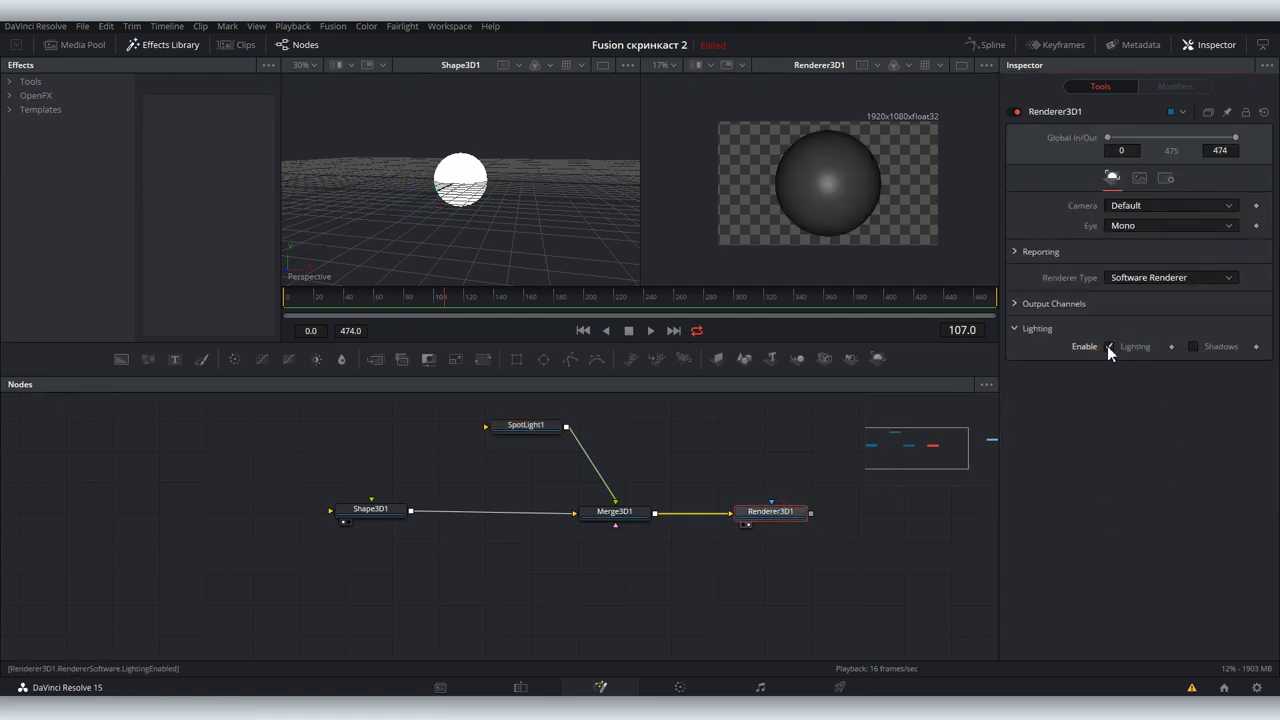
- Raise the spotlight intensity, aim it at the sphere's side, narrow its cone and add penumbra
click(525, 424)
drag(1127, 391, 1162, 391)
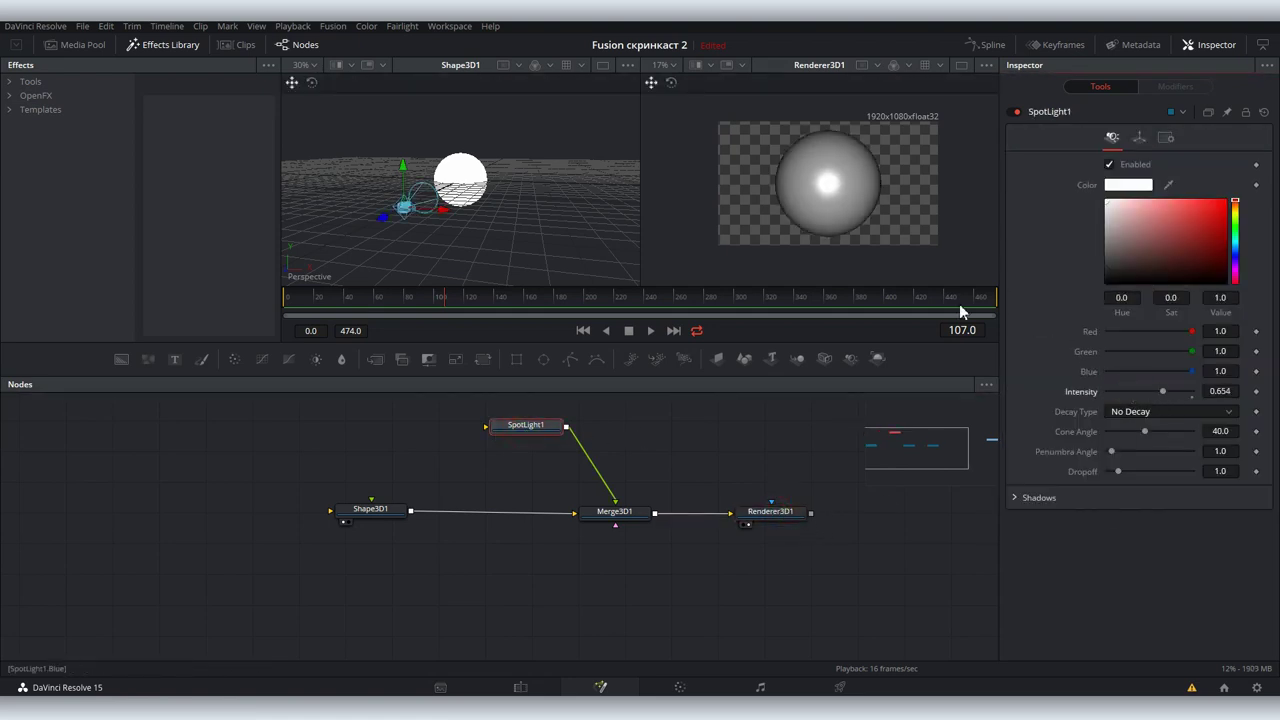
drag(388, 224, 375, 152)
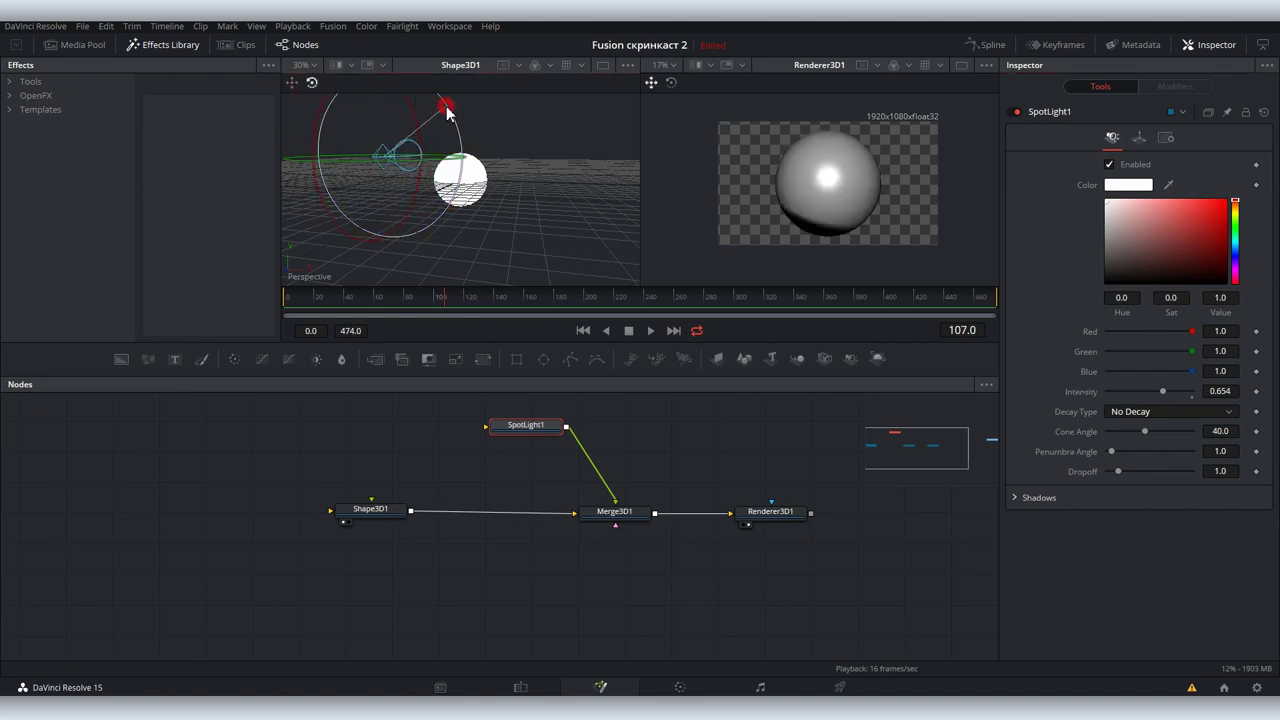
drag(1162, 391, 1167, 391)
mouse_move(1144, 431)
mouse_down()
mouse_move(1127, 431)
mouse_move(1165, 451)
mouse_up()
drag(365, 518, 485, 518)
click(485, 518)
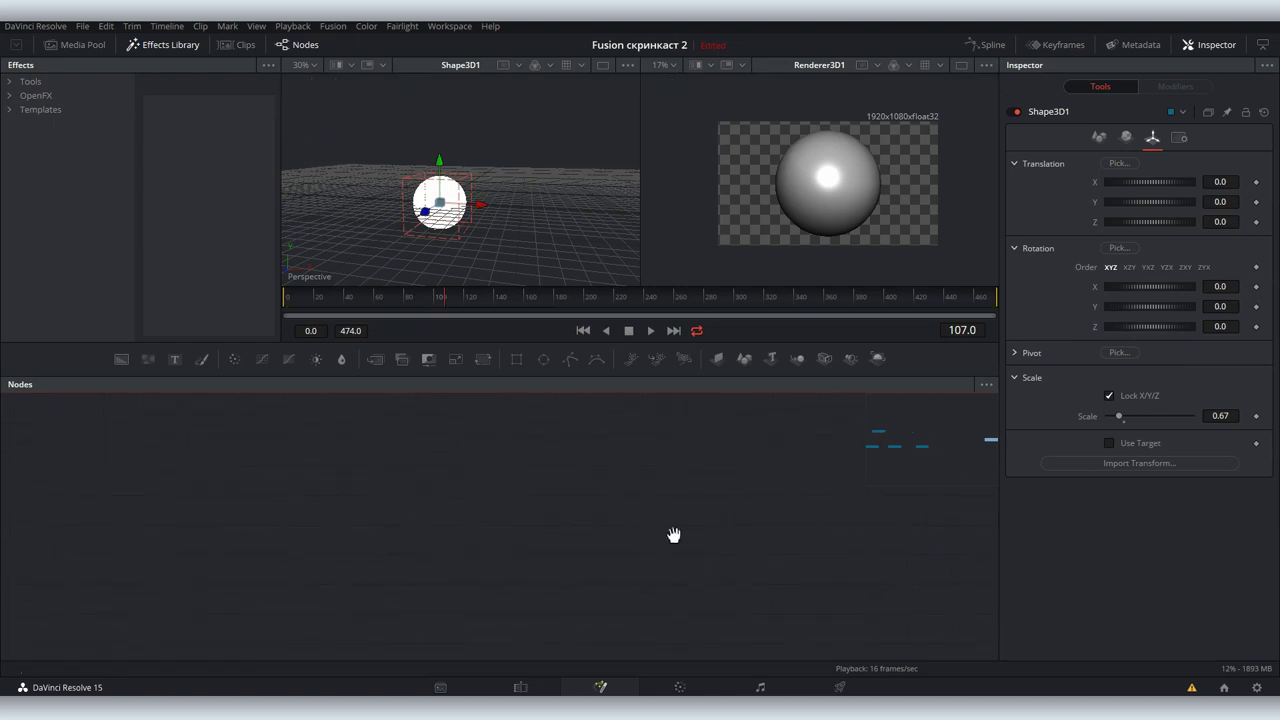
- Add a second Shape3D set to Cube with a new Renderer3D after it, shown in viewer 1
drag(436, 534, 442, 524)
click(1120, 164)
click(1120, 177)
key(shift+space)
text(ren)
key(Return)
drag(535, 530, 551, 530)
key(1)
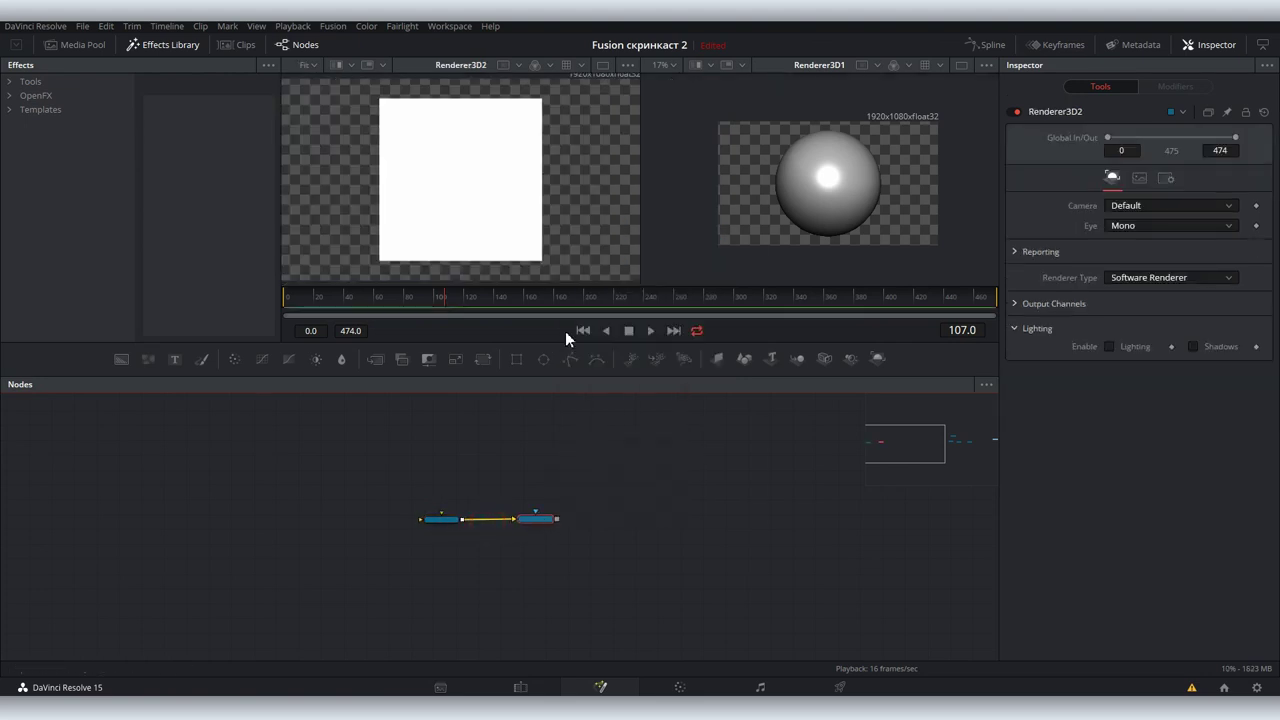
- Rotate the cube 47 degrees around its Y axis
click(441, 519)
click(1152, 137)
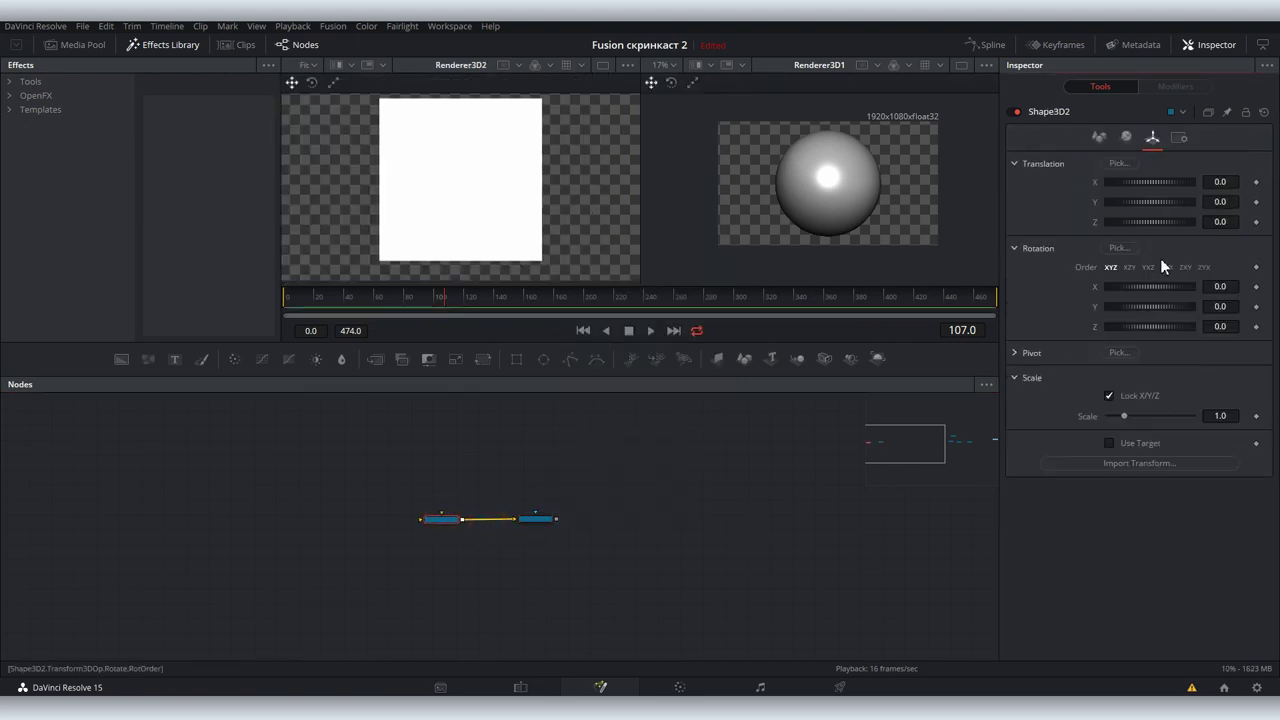
drag(1140, 306, 1151, 306)
drag(440, 522, 431, 512)
- Copy the logo image node from the DaVinci logo composition and feed it into the cube as texture
click(243, 45)
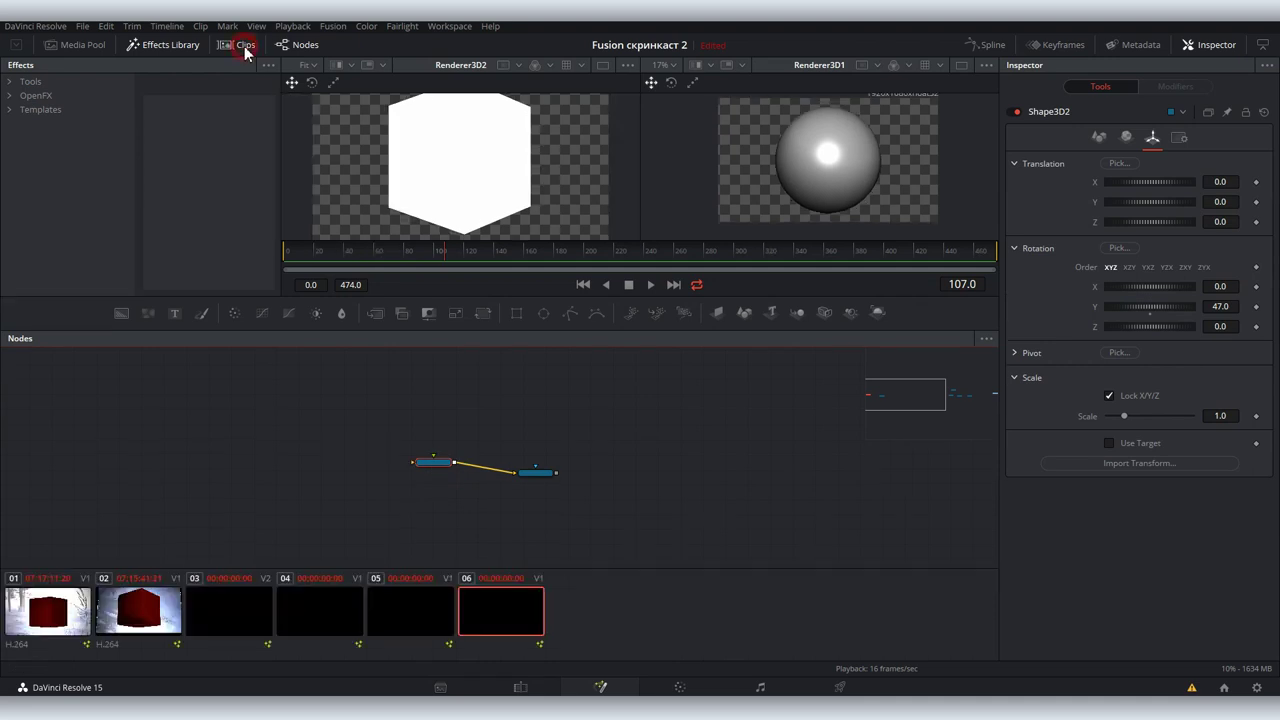
click(240, 615)
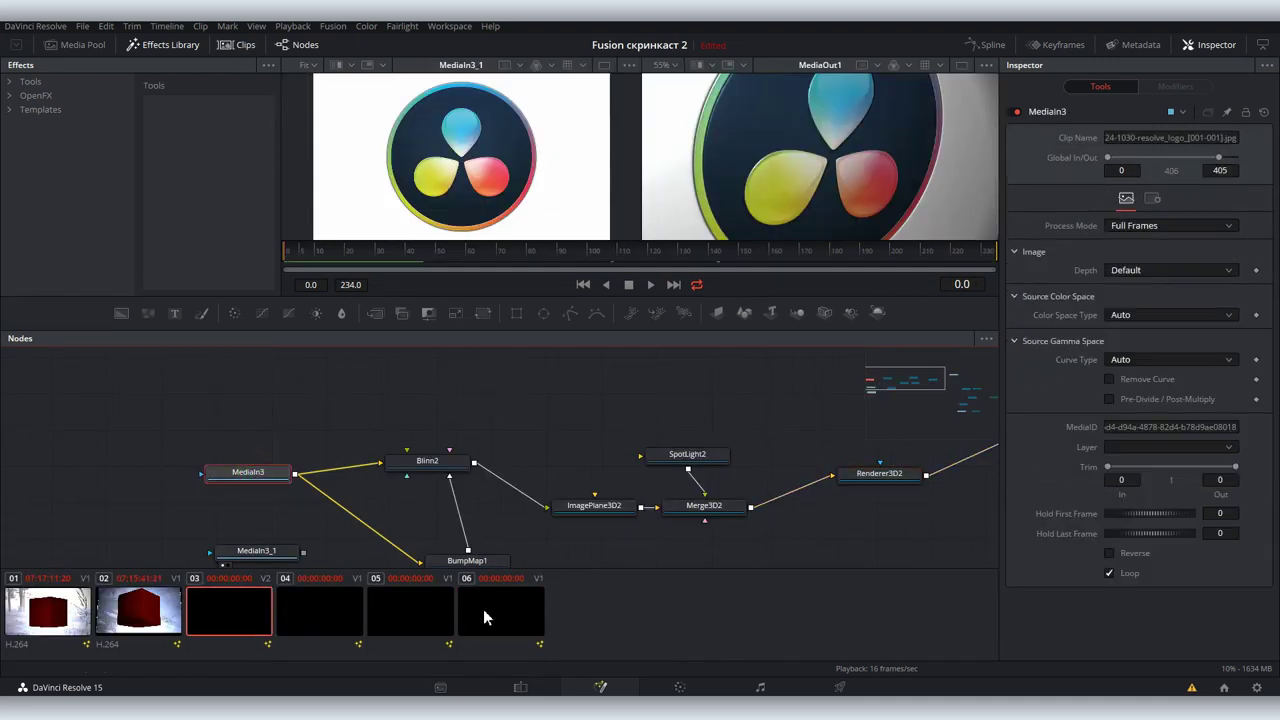
click(483, 609)
click(218, 485)
key(ctrl+v)
drag(230, 486, 298, 473)
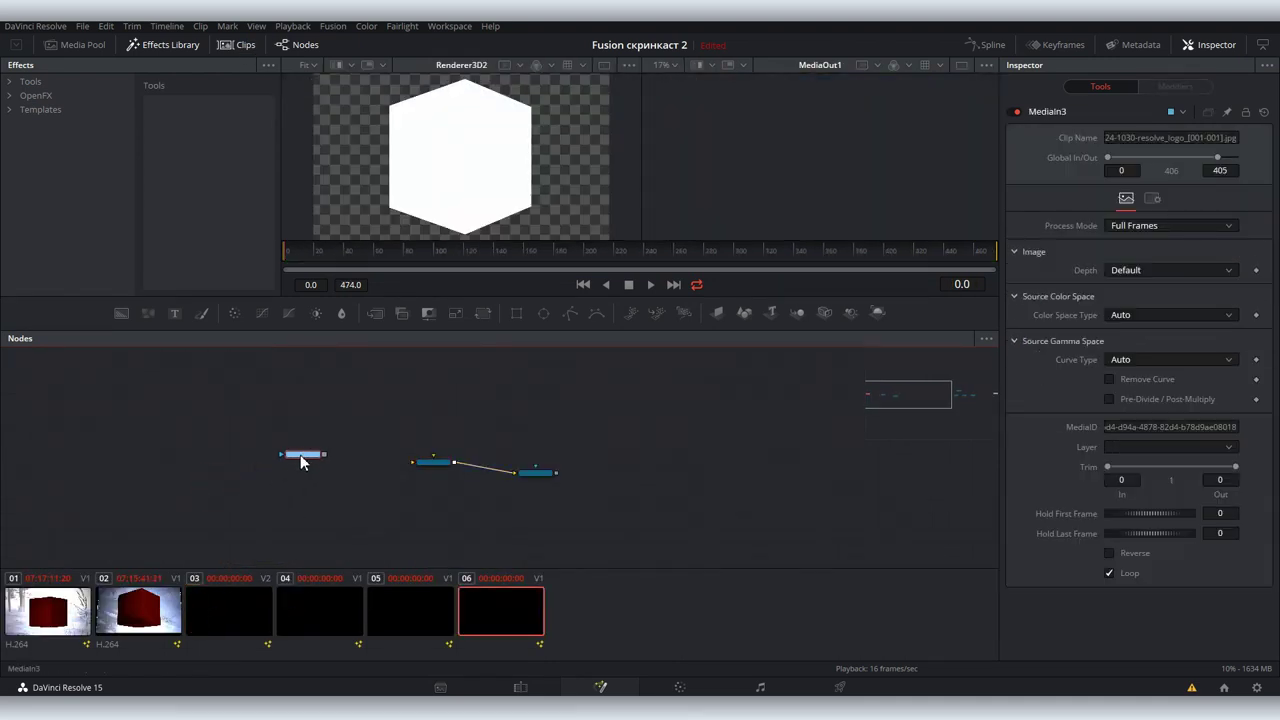
click(229, 46)
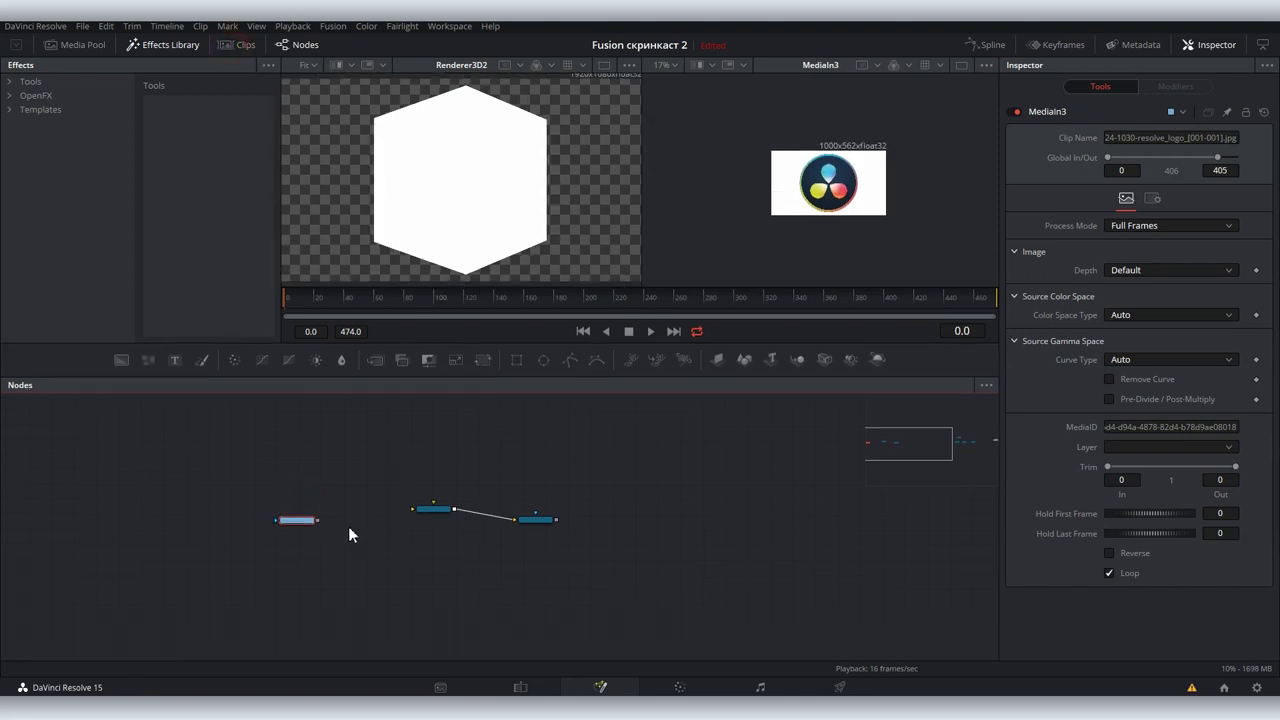
drag(435, 509, 435, 511)
- Tilt the cube around X and enable Cube Mapping so the logo wraps every face
click(434, 520)
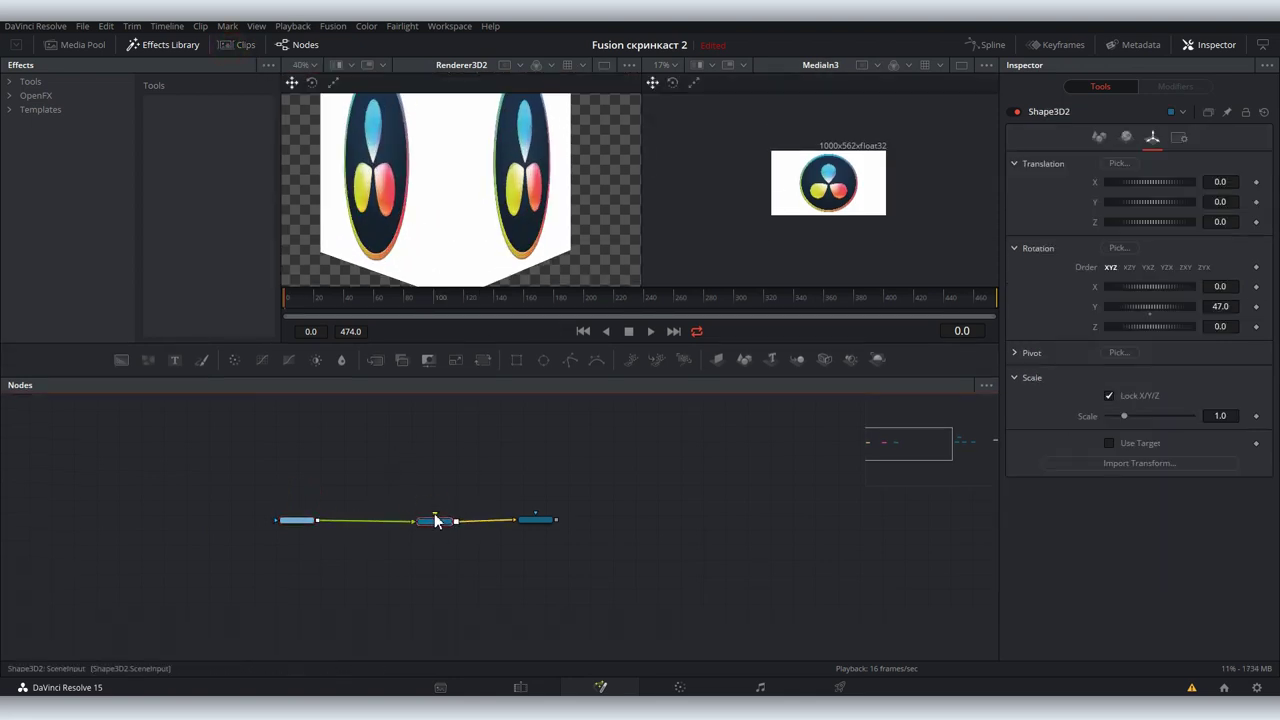
drag(1147, 210, 1144, 212)
drag(1170, 286, 1158, 294)
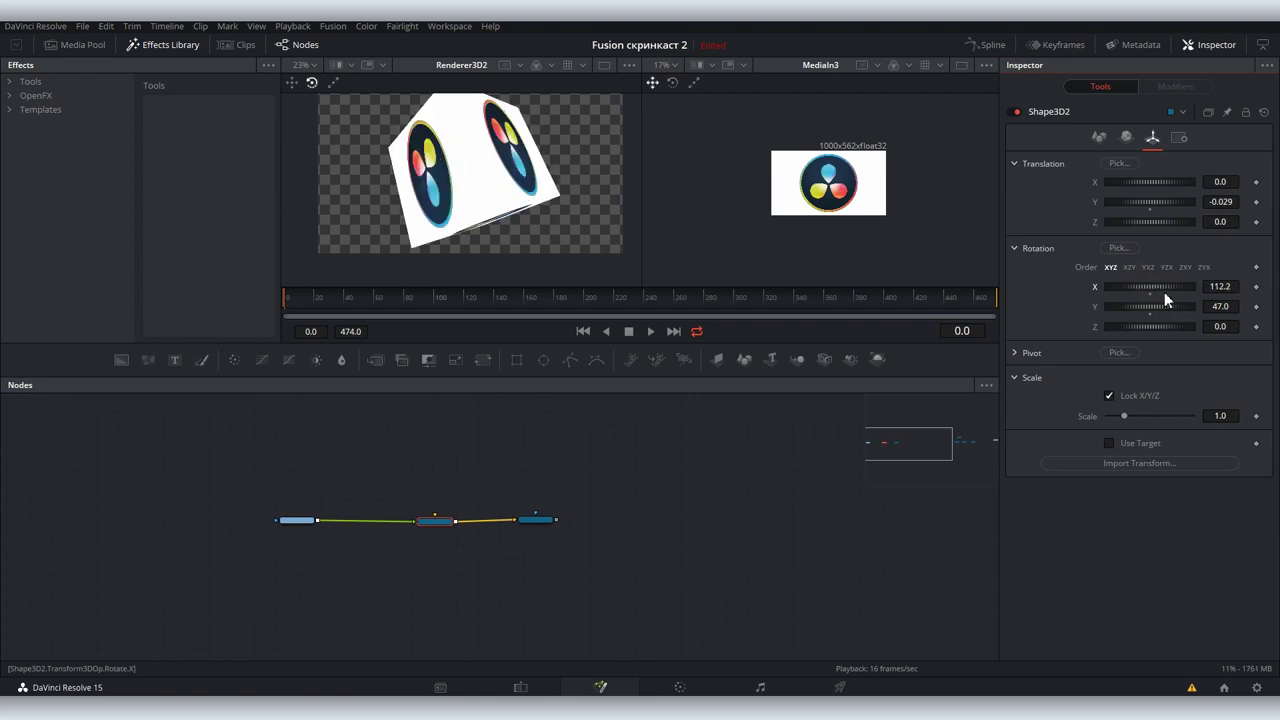
click(1099, 137)
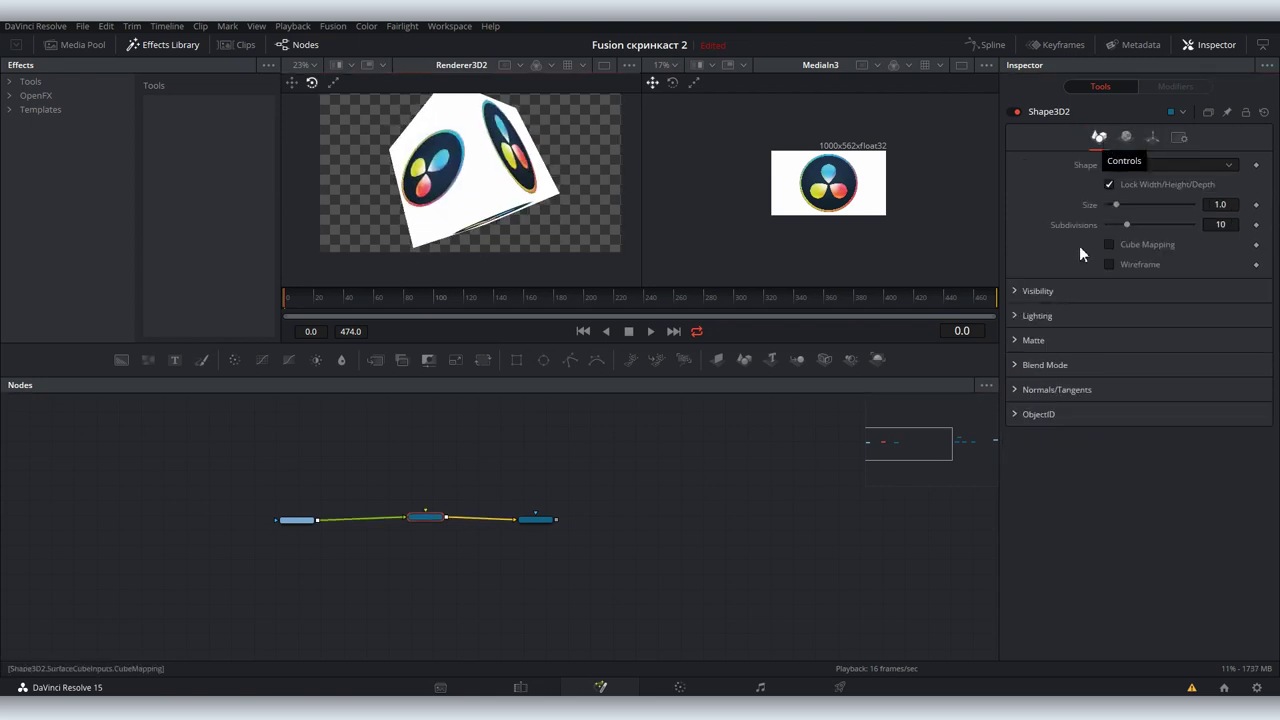
click(1109, 245)
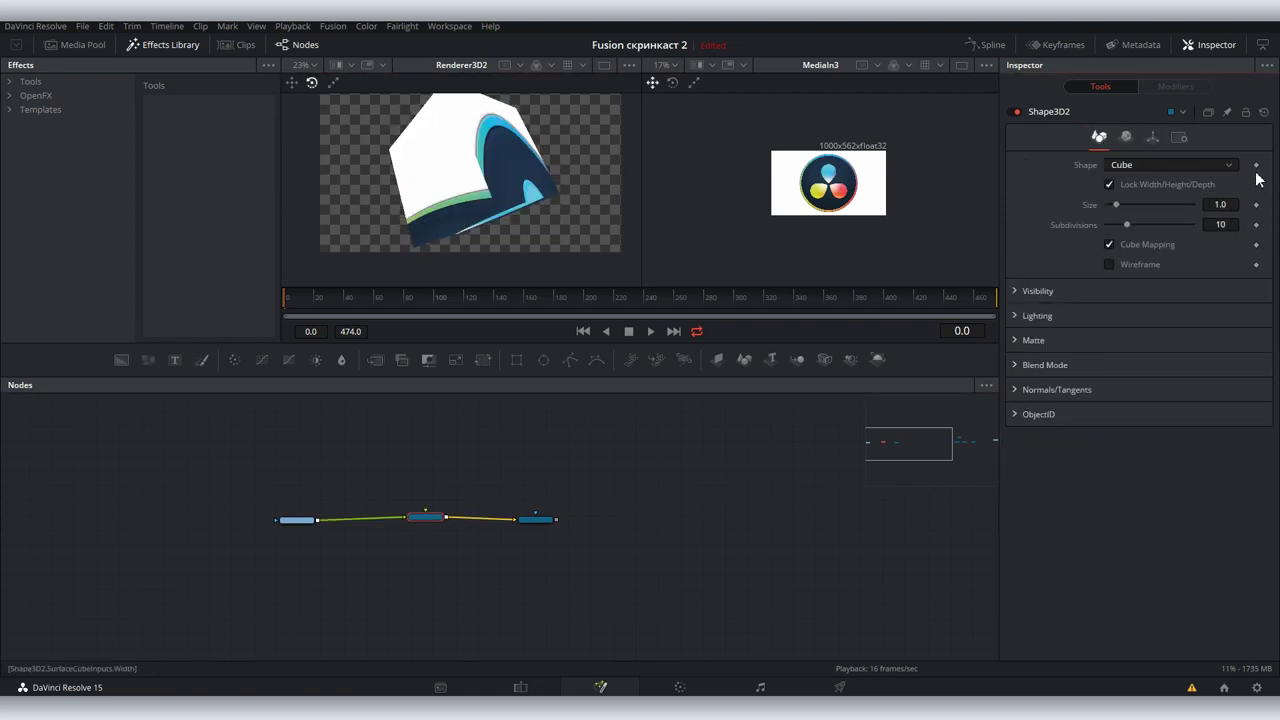
- Reset the cube's translation and rotation to zero and move Renderer3D2 to the right
click(1151, 139)
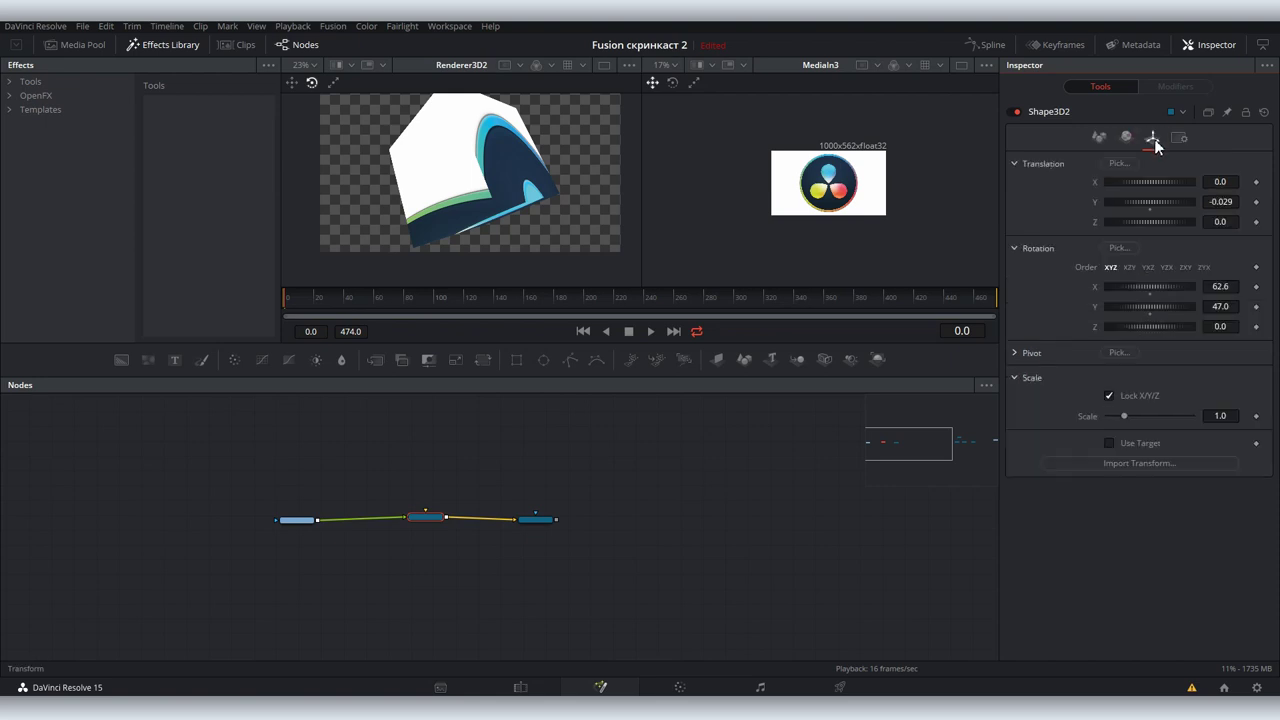
drag(1147, 285, 1106, 293)
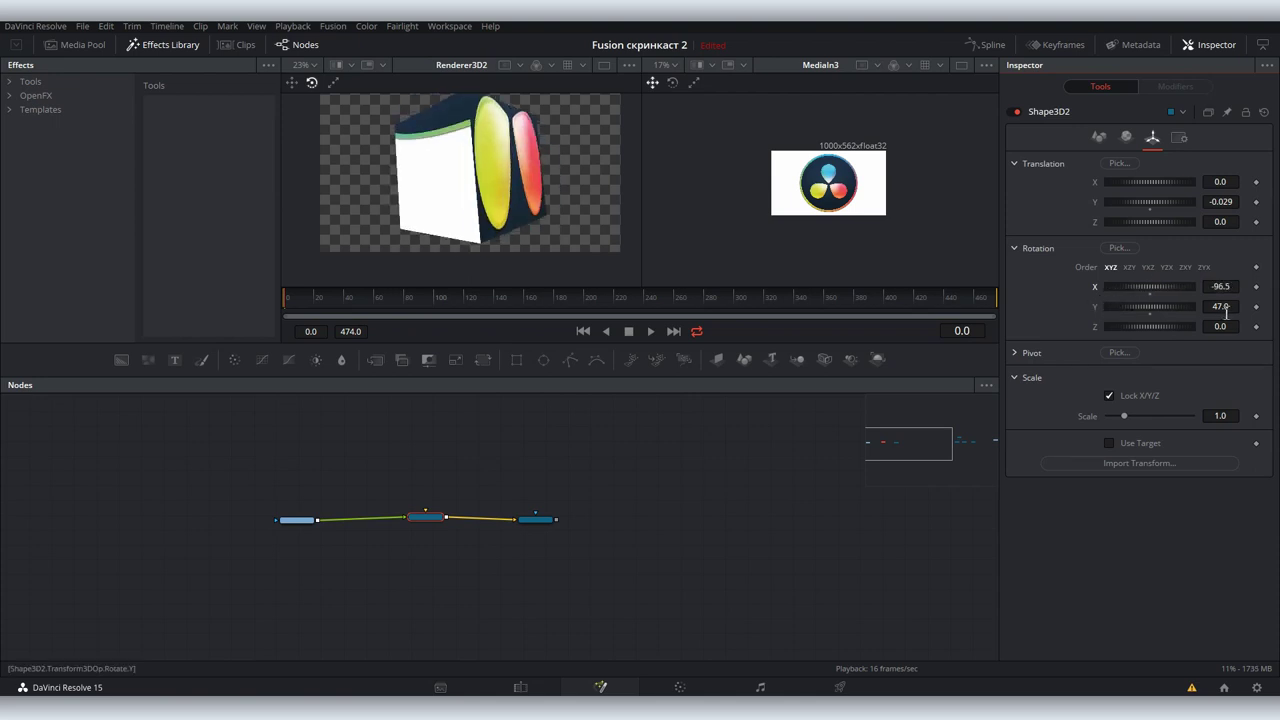
click(1264, 112)
drag(537, 505, 662, 497)
- Insert a Merge3D2 node into the logo chain and set Shape3D2's shape to Cube
click(432, 518)
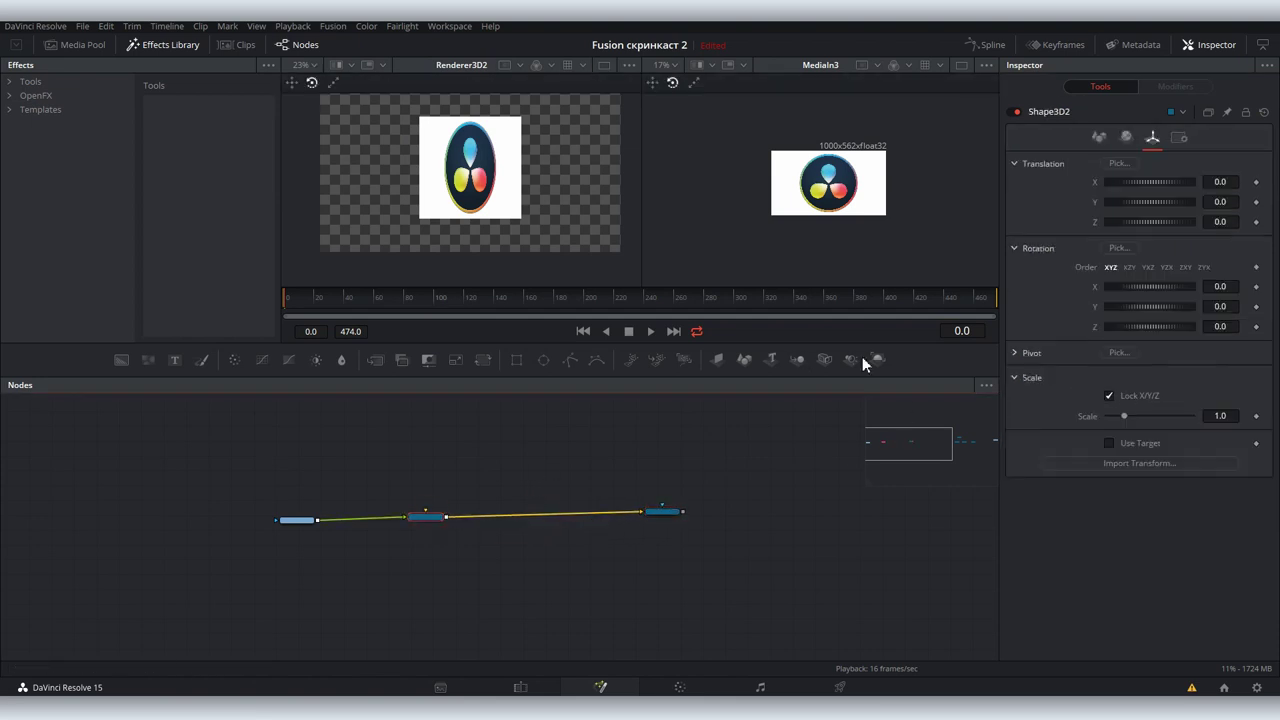
key(shift+space)
text(merge)
key(Return)
key(2)
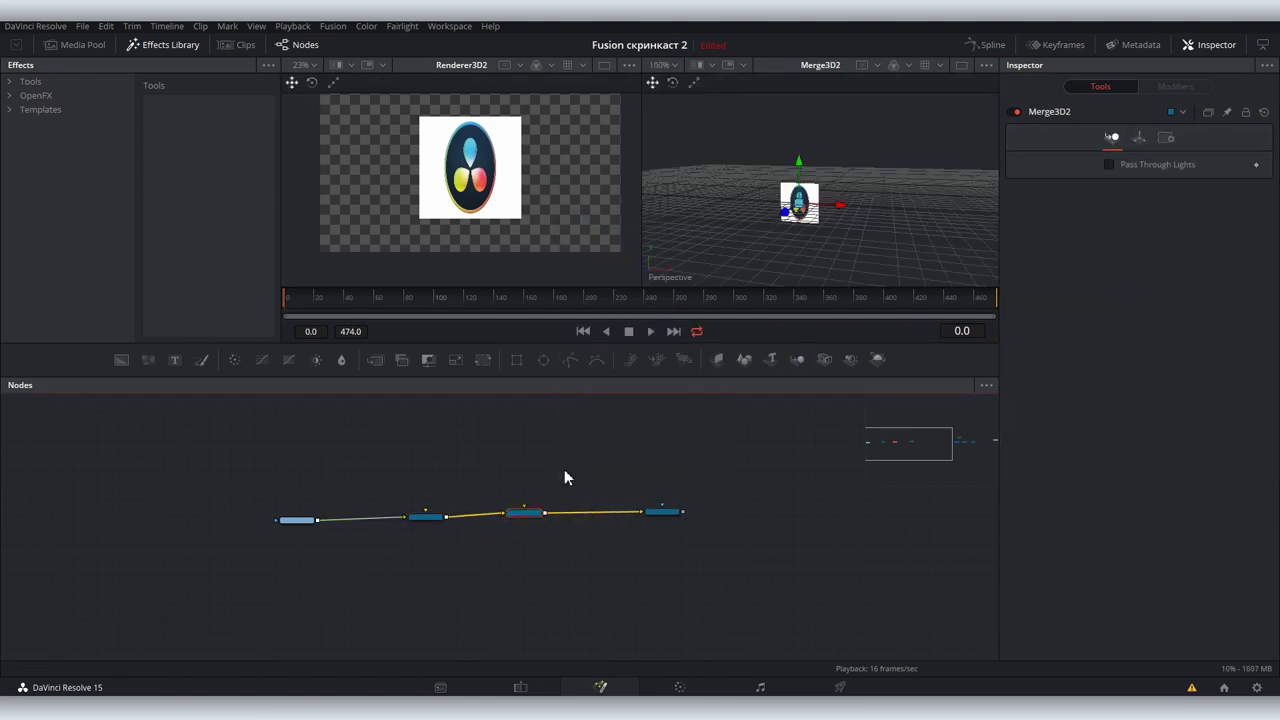
drag(943, 226, 796, 221)
drag(428, 525, 425, 518)
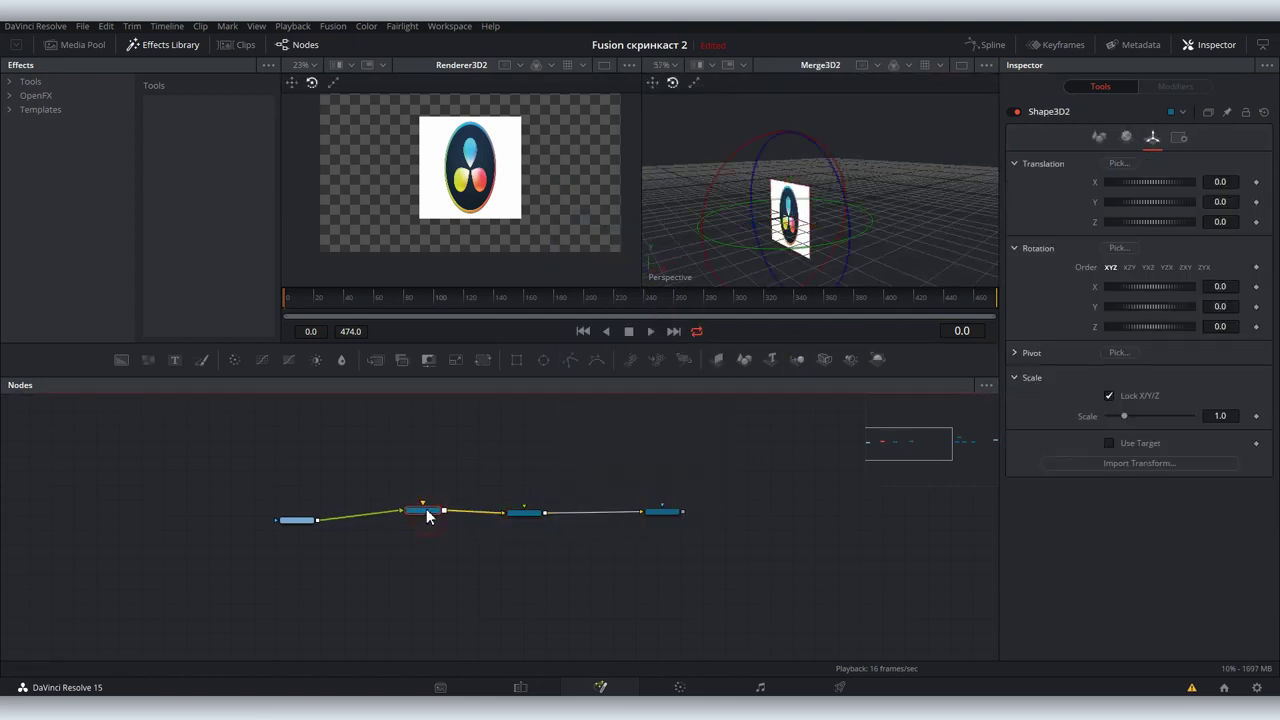
click(1099, 137)
click(1160, 164)
click(1130, 204)
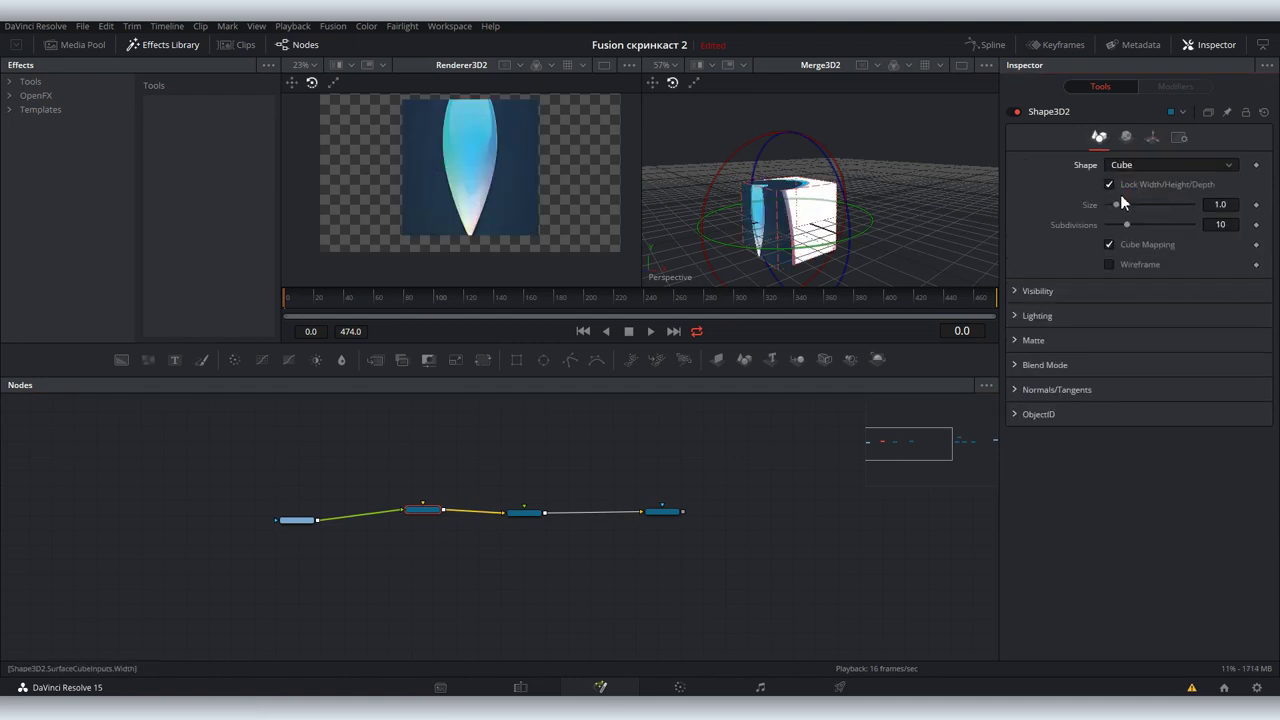
- Add a logo-fed ImagePlane3D into the merge and enlarge it to scale 1.733
click(527, 513)
click(717, 359)
mouse_move(403, 511)
mouse_down()
mouse_move(490, 483)
mouse_move(535, 519)
mouse_up()
key(1)
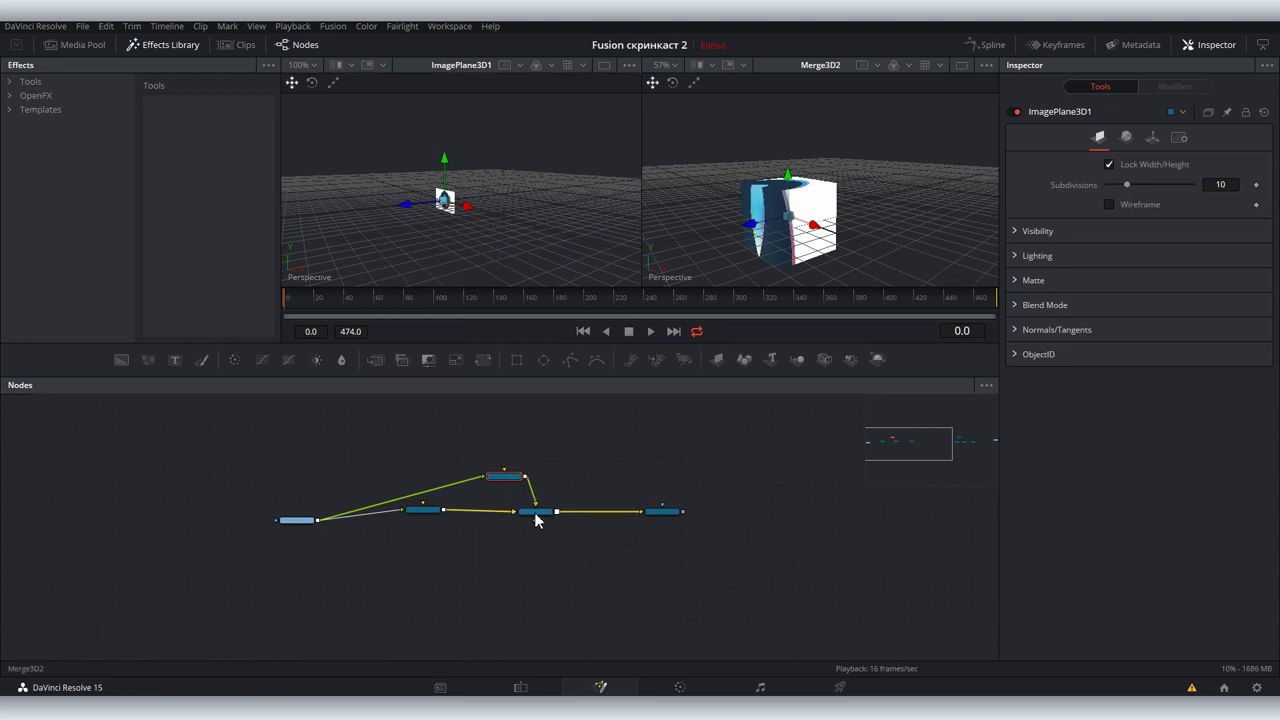
click(536, 514)
click(724, 246)
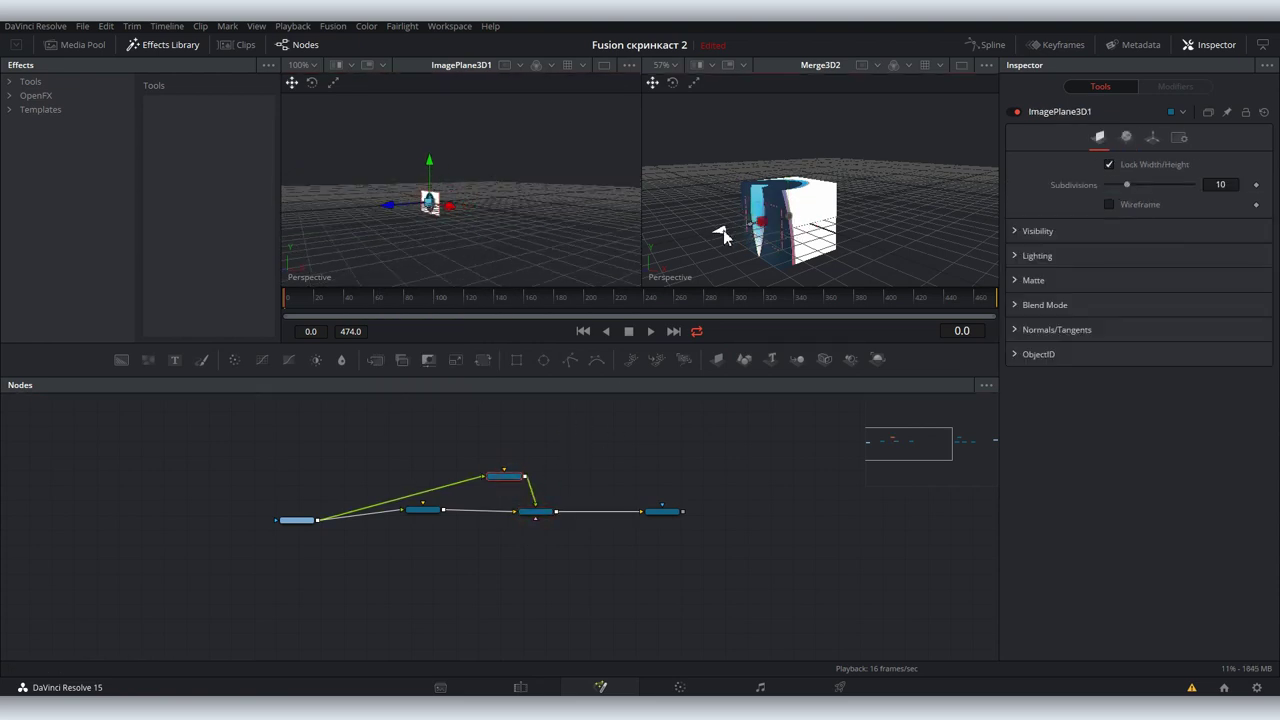
click(1152, 137)
drag(1128, 416, 1137, 416)
- Orbit the view to face the plane head-on, then box-select the whole test node group
right_click(768, 230)
scroll(905, 211, up, 3)
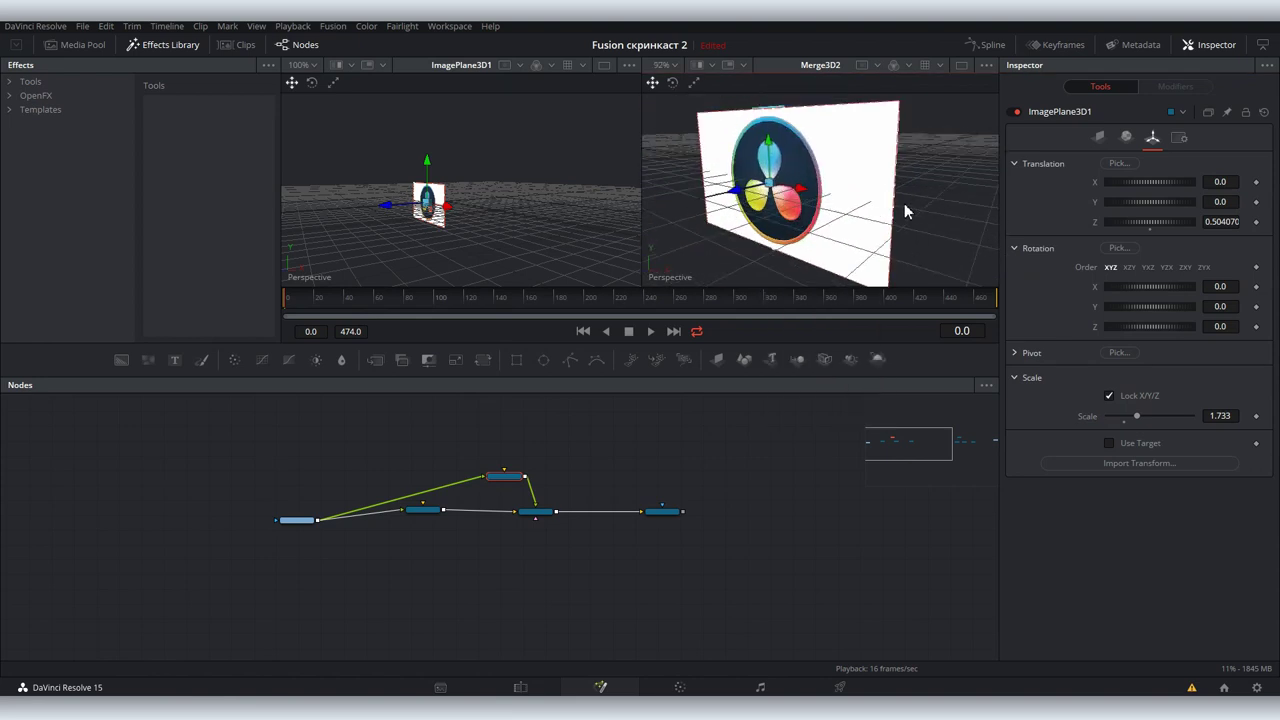
drag(905, 211, 860, 215)
drag(505, 476, 467, 460)
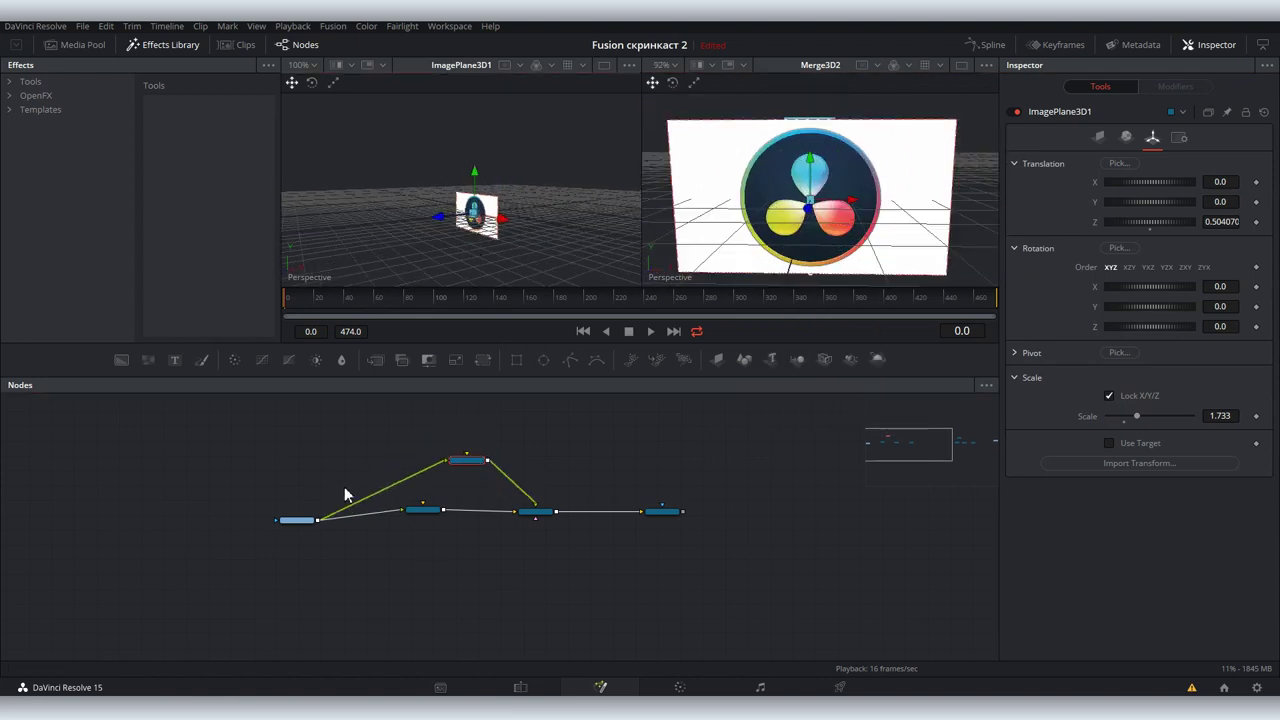
scroll(484, 512, down, 3)
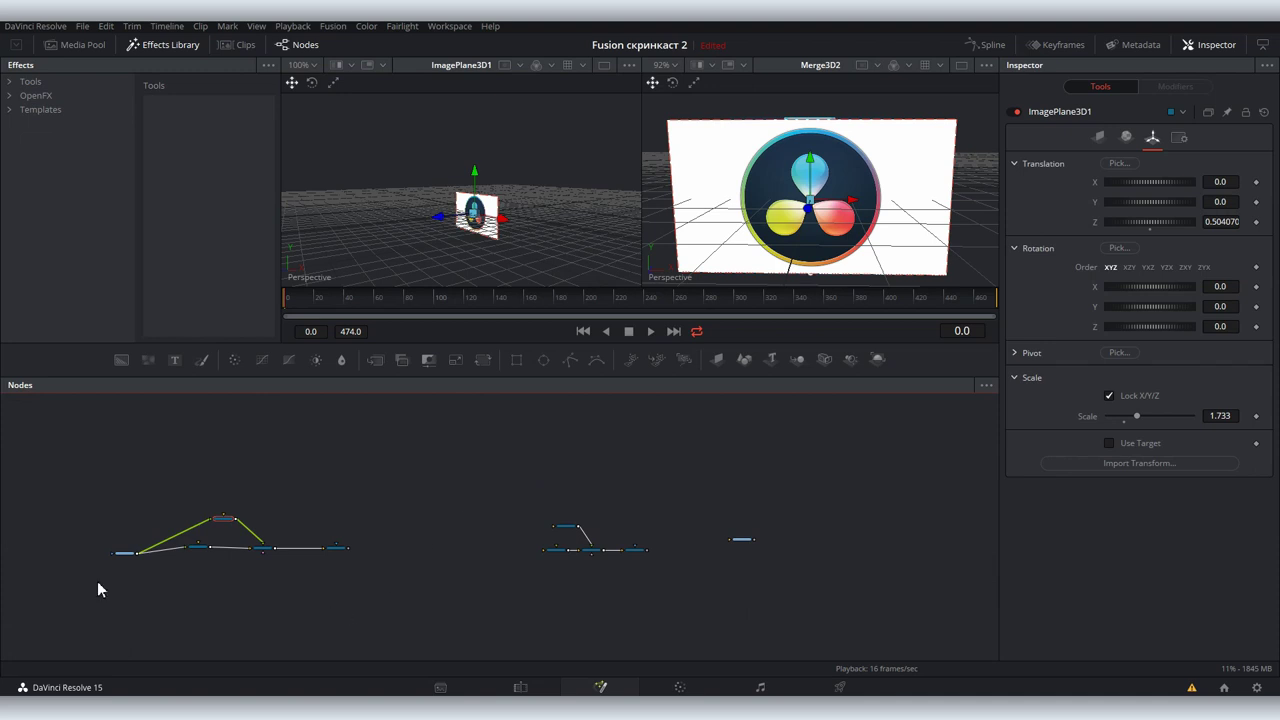
drag(50, 610, 444, 470)
- Delete the test node group and bring the sand image песок_[39-39].jpg in for the Shape3D1 sphere
key(Delete)
scroll(597, 563, up, 5)
click(437, 555)
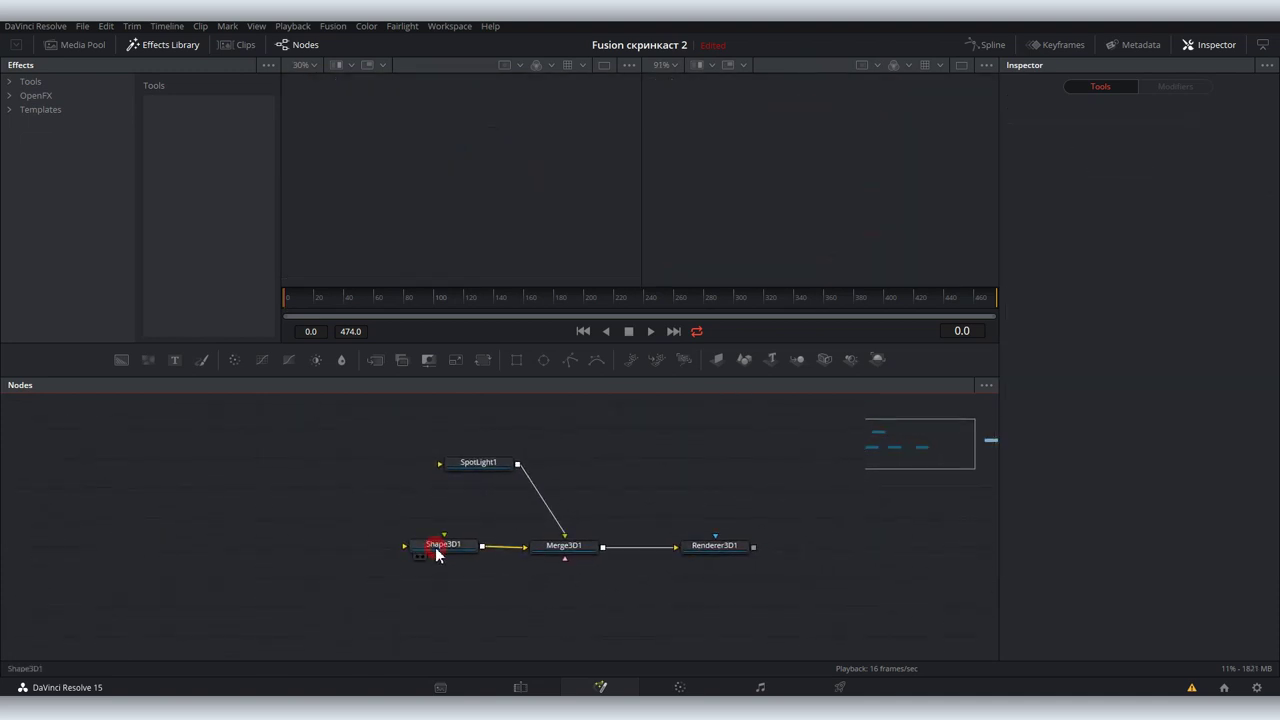
key(2)
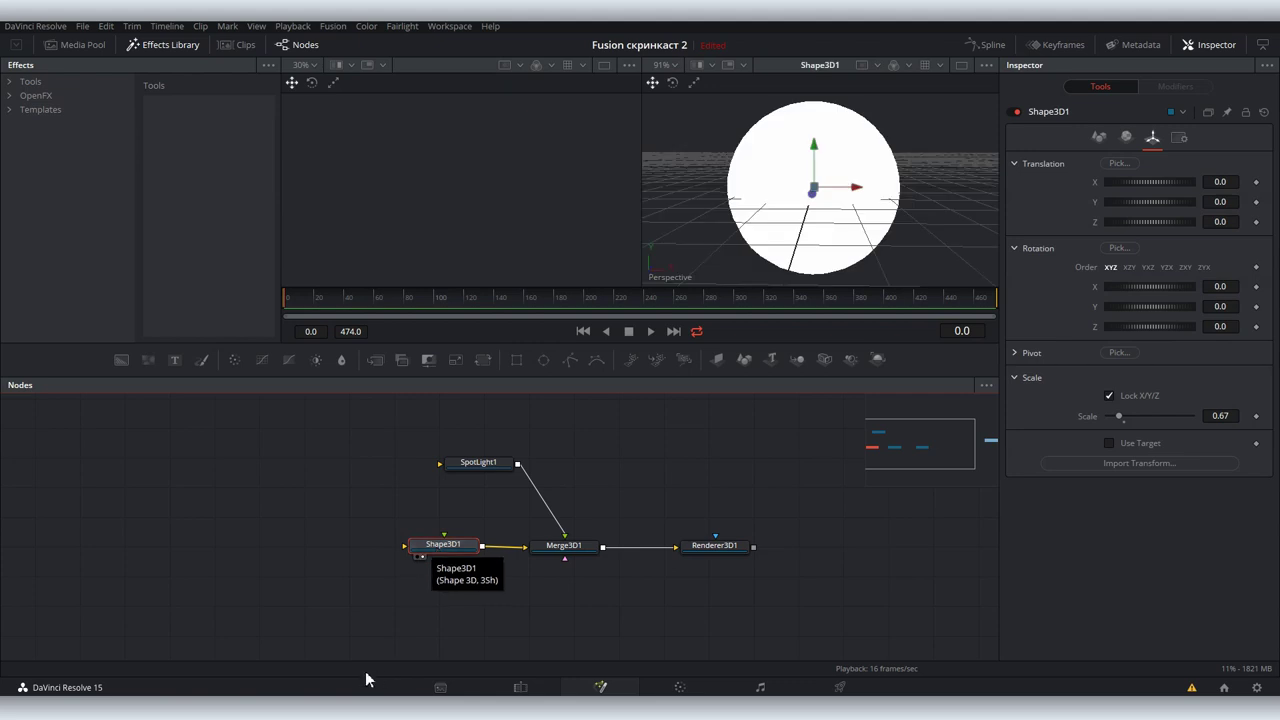
key(alt+Tab)
mouse_move(414, 217)
mouse_down()
mouse_move(280, 563)
mouse_move(407, 548)
mouse_up()
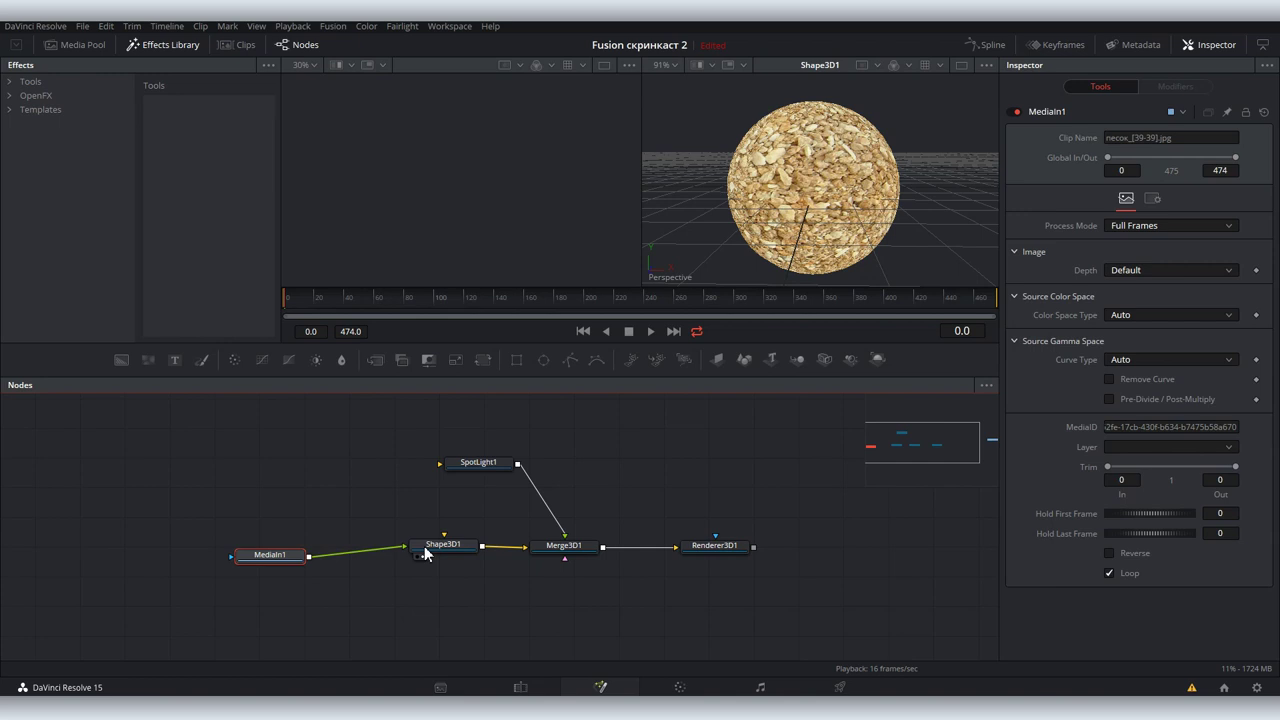
- Disconnect the MediaIn1 sand image from the sphere and delete it
drag(300, 556, 214, 538)
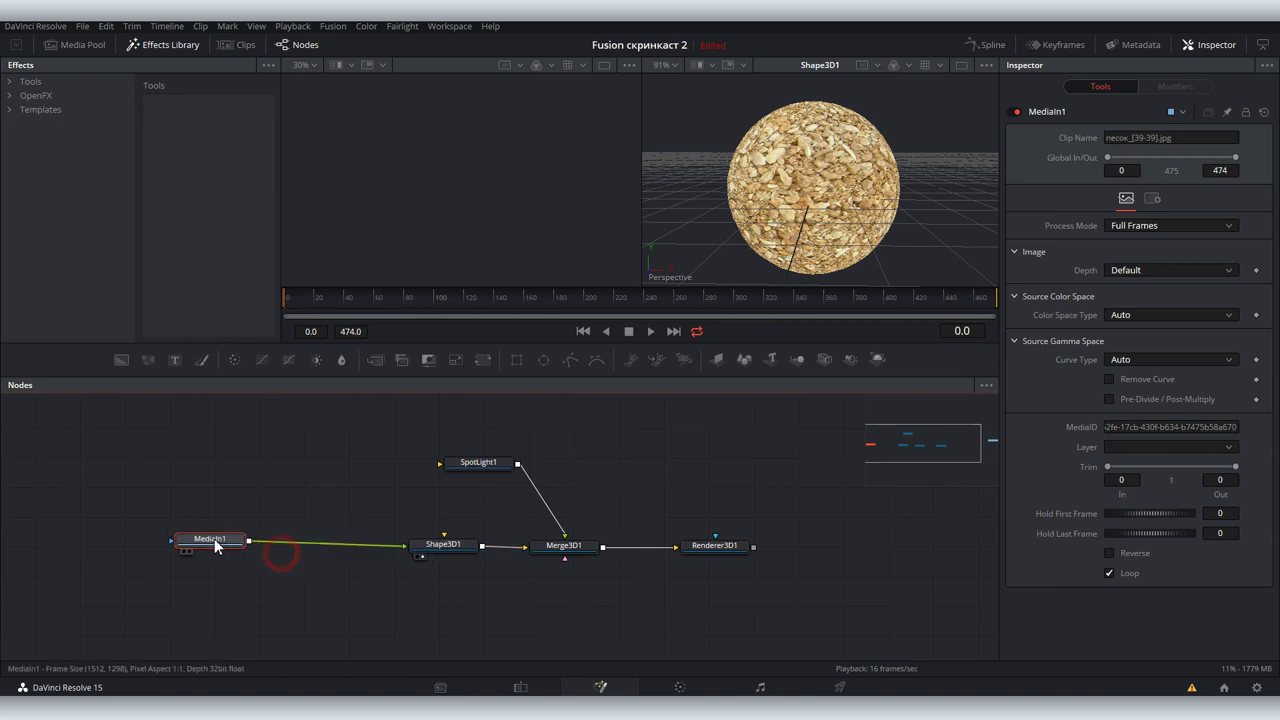
scroll(329, 582, down, 3)
drag(456, 502, 446, 508)
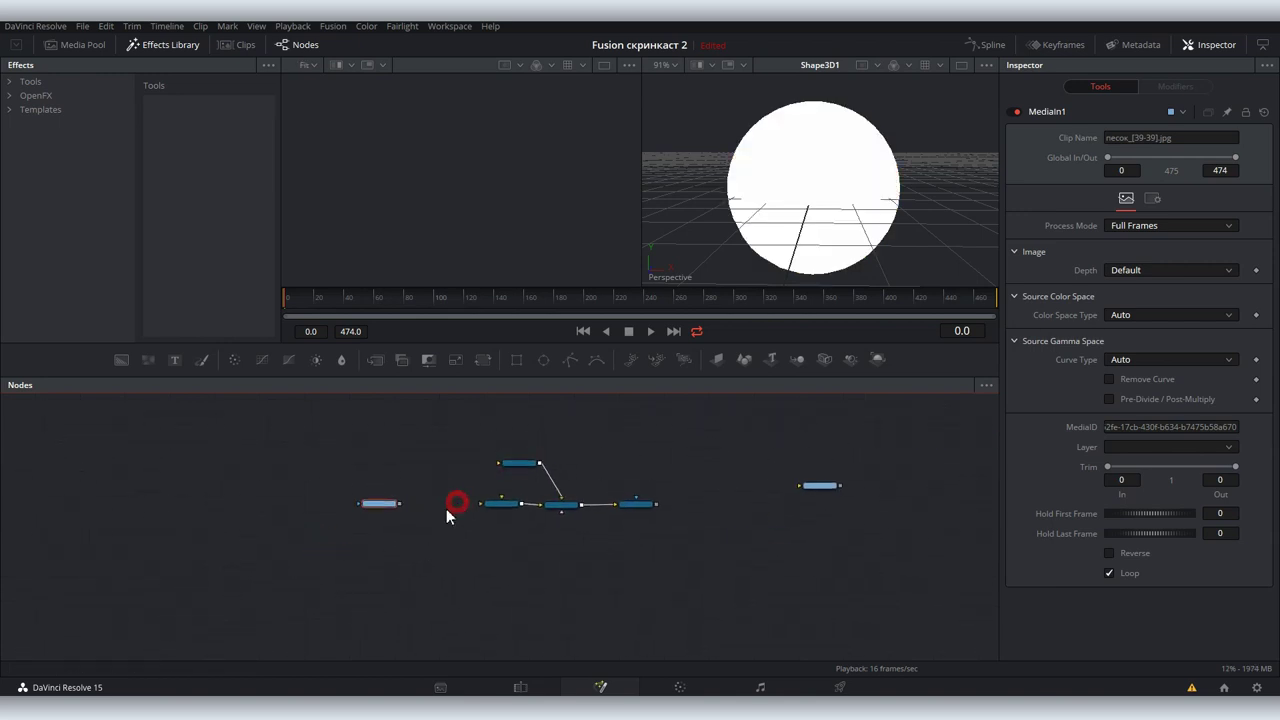
key(Delete)
- Add a Blinn2 material from the 3D Material tools and connect it to Shape3D1
click(11, 83)
click(22, 96)
click(62, 124)
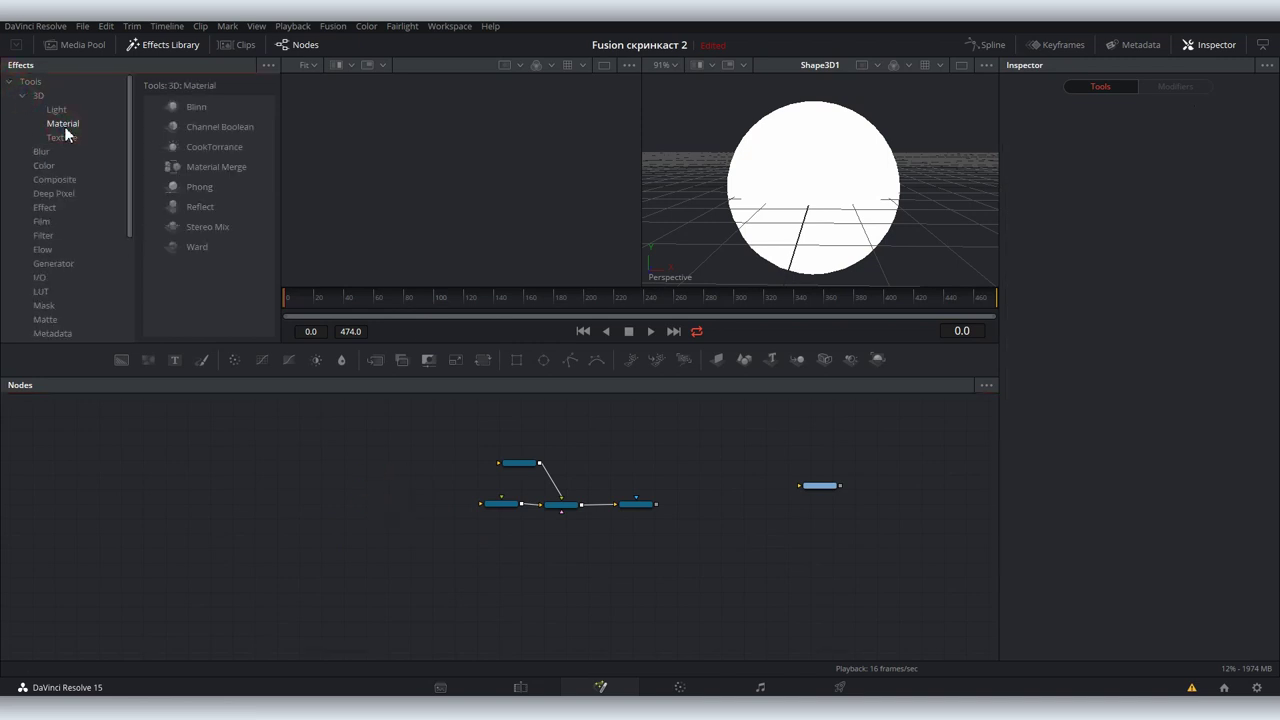
click(190, 108)
mouse_move(194, 105)
mouse_down()
mouse_move(306, 481)
mouse_move(300, 512)
mouse_up()
drag(460, 417, 521, 540)
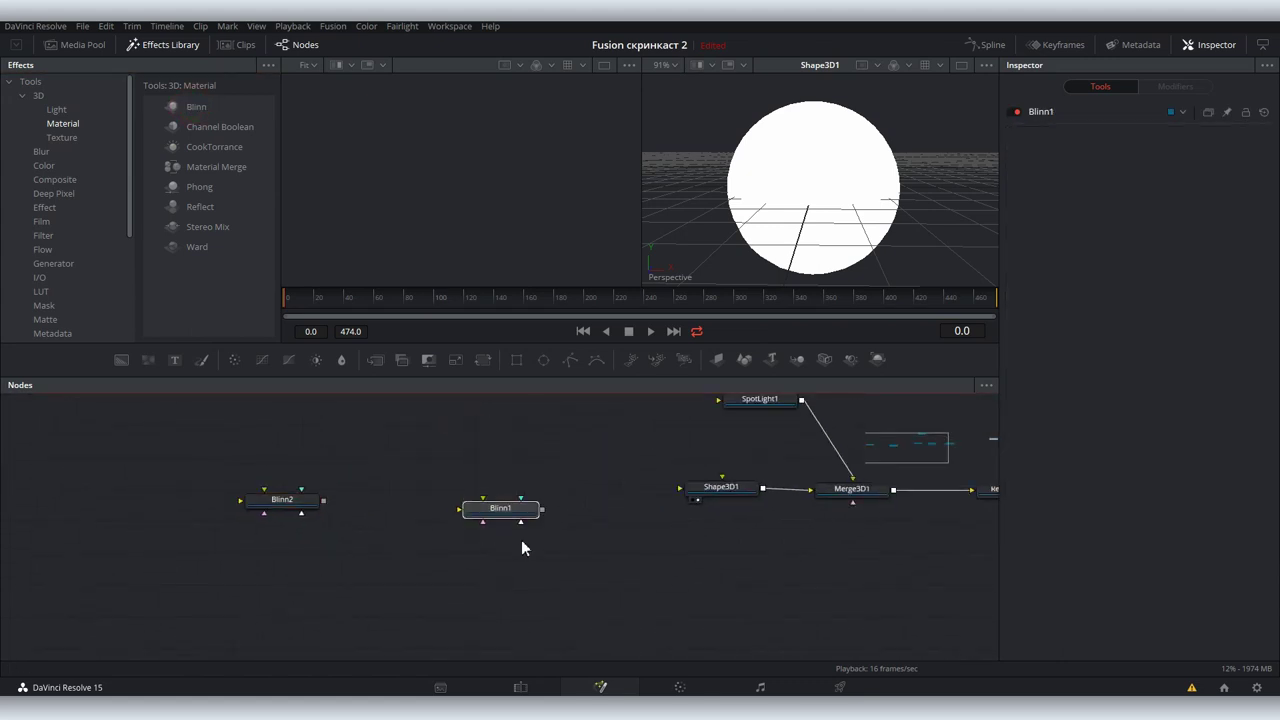
drag(290, 500, 517, 493)
click(580, 522)
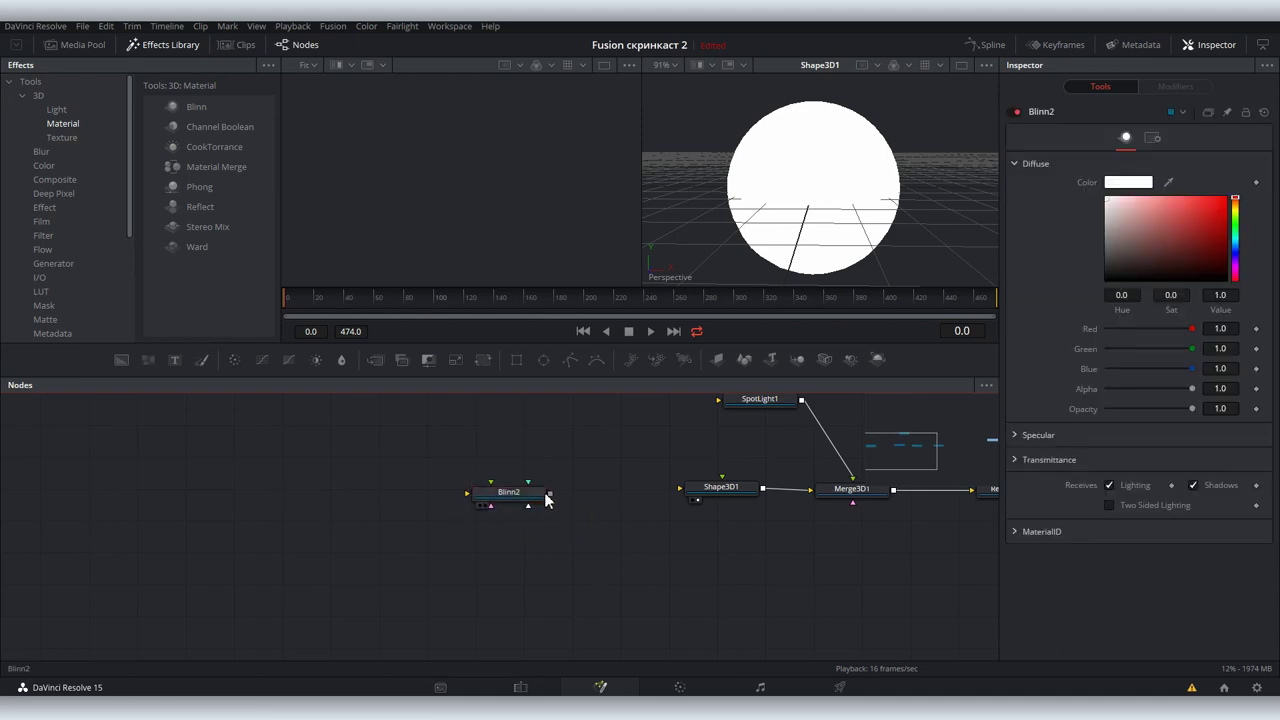
drag(550, 494, 679, 490)
- Add FastNoise1 with Detail 3.62, Contrast 2.33, Brightness 0.13 and Scale 5.35
mouse_move(144, 359)
mouse_down()
mouse_move(278, 512)
mouse_move(293, 504)
mouse_up()
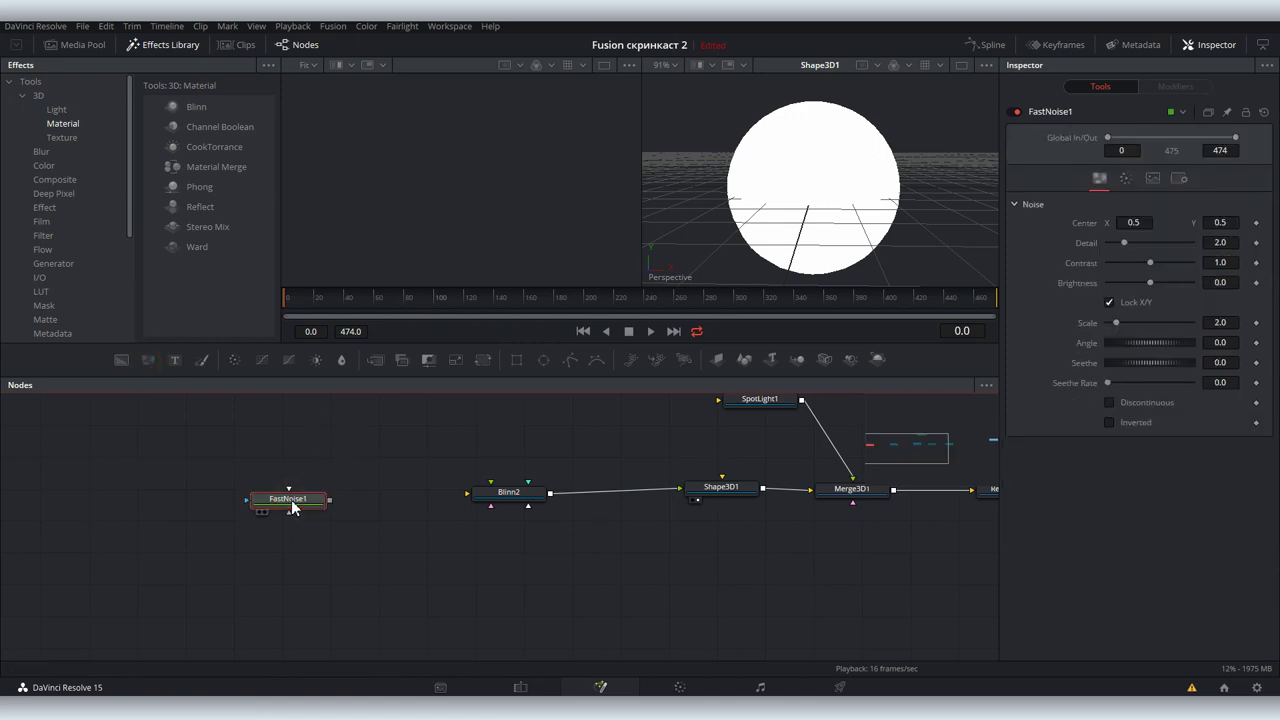
key(1)
scroll(430, 200, down, 3)
scroll(434, 196, up, 1)
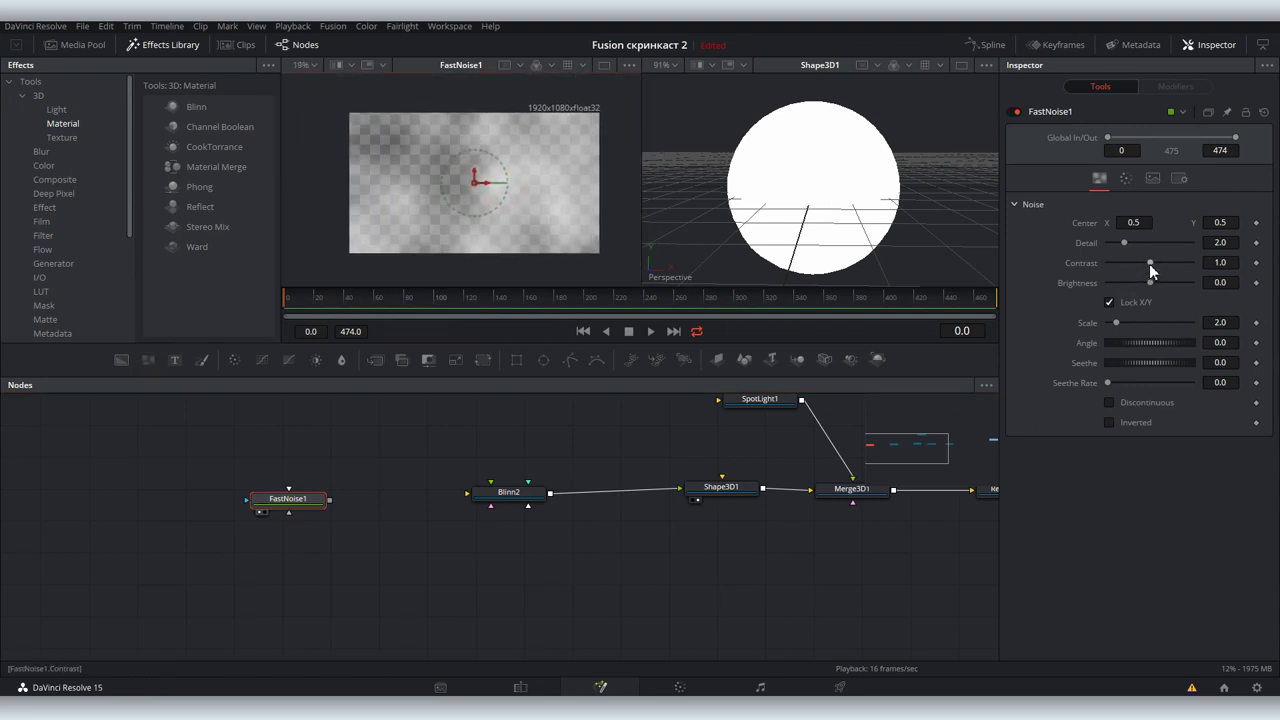
mouse_move(1124, 243)
mouse_down()
mouse_move(1164, 263)
mouse_move(1157, 283)
mouse_up()
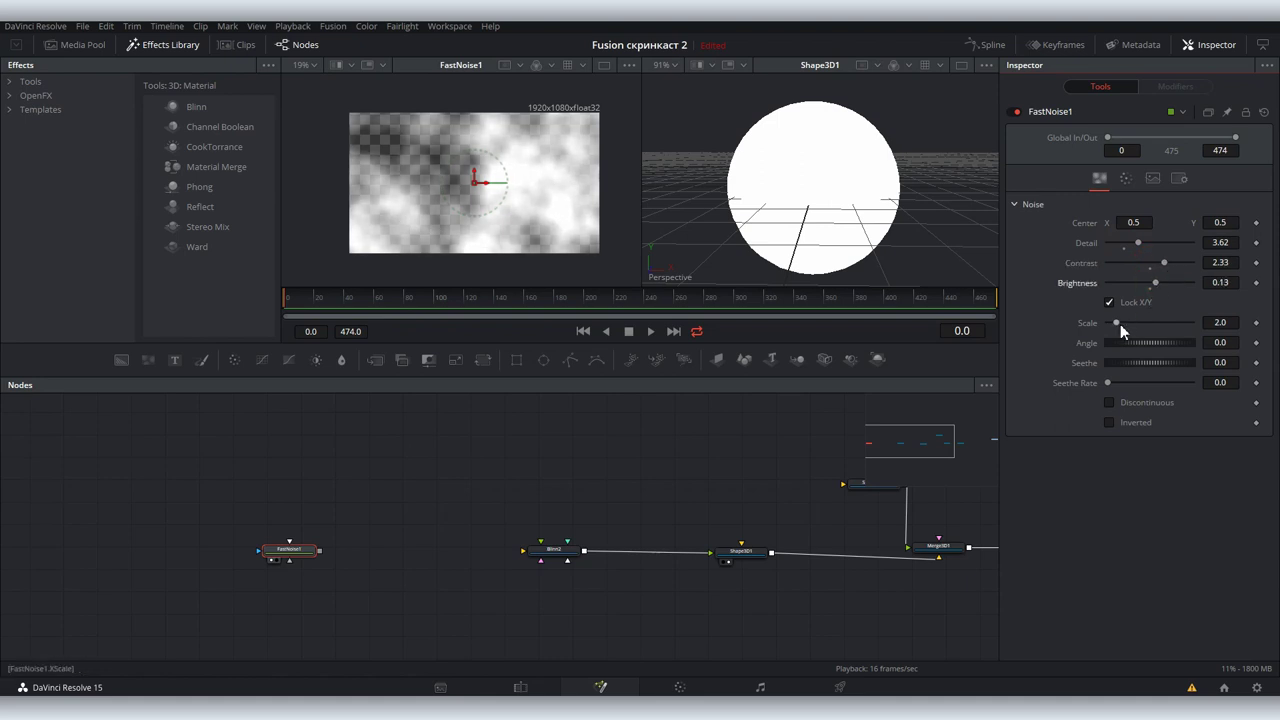
drag(1118, 323, 1131, 319)
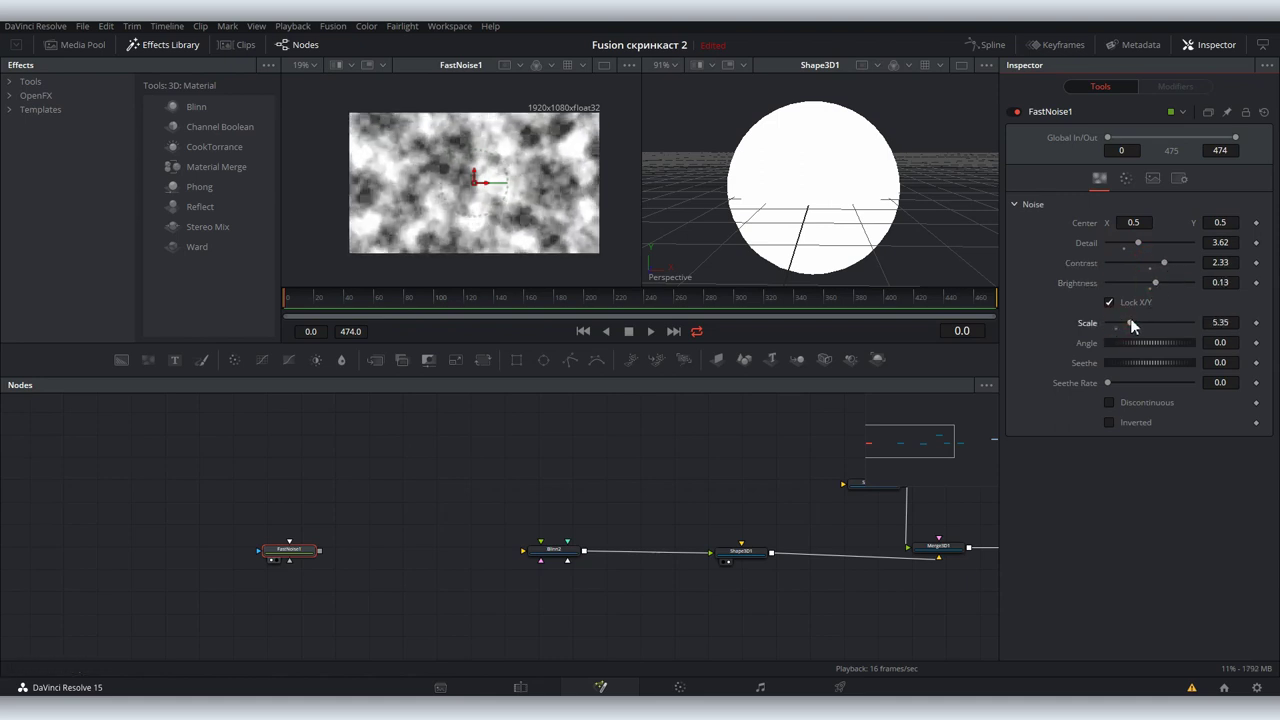
drag(273, 552, 339, 562)
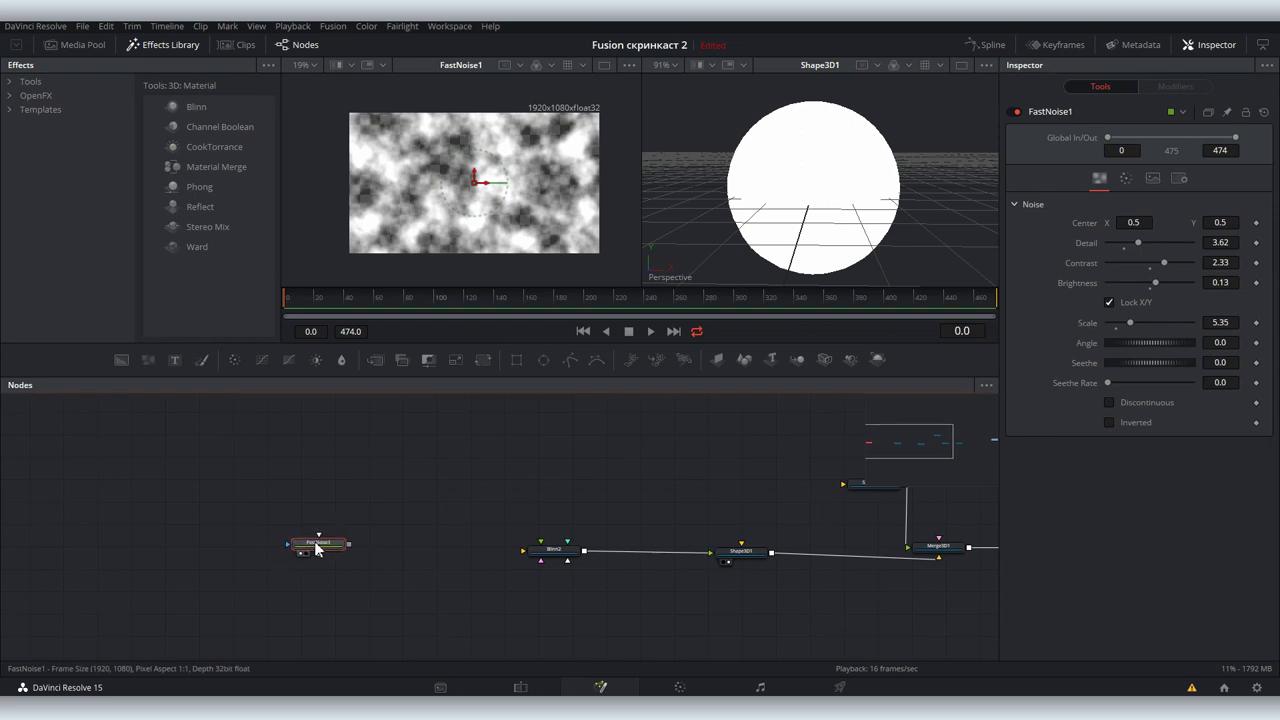
click(11, 86)
click(61, 138)
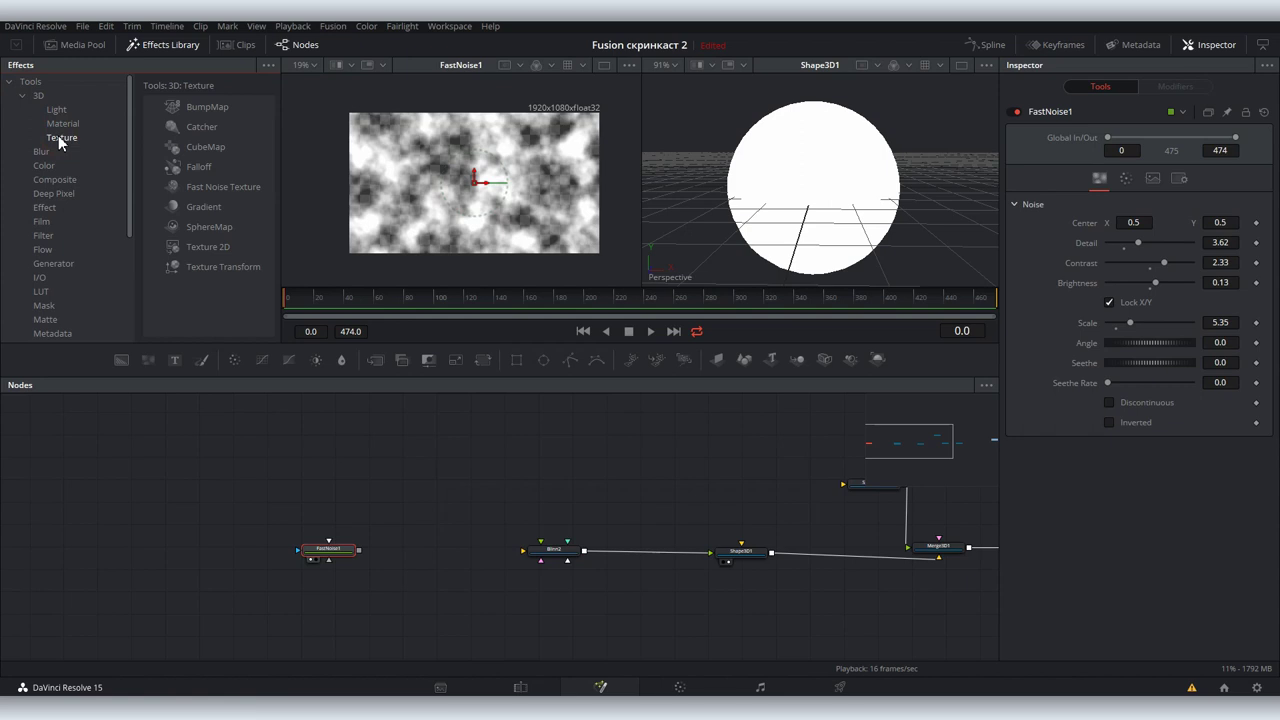
- Add BumpMap1 with Height Scale 25.2 and Clamp Z Normal 0.087, and raise FastNoise1 Contrast to 4.3
mouse_move(187, 105)
mouse_down()
mouse_move(428, 543)
mouse_move(421, 503)
mouse_move(432, 500)
mouse_up()
key(1)
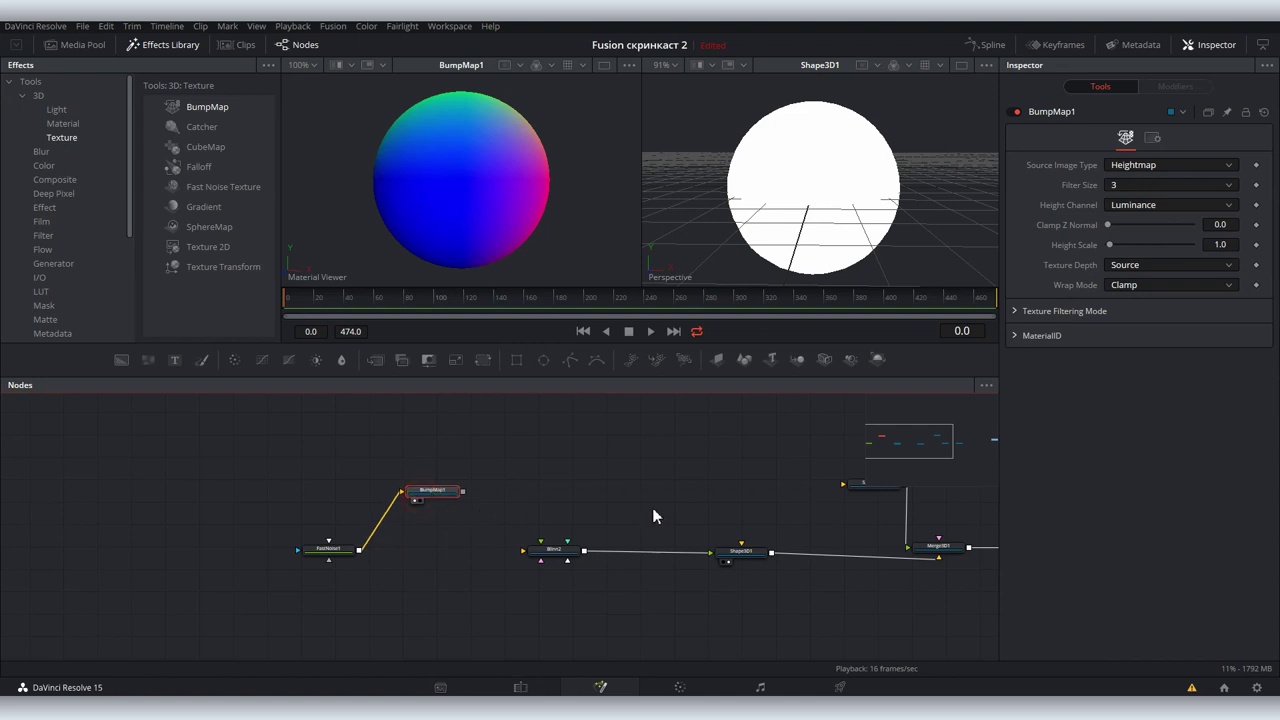
mouse_move(1109, 244)
mouse_down()
mouse_move(1167, 244)
mouse_move(1148, 244)
mouse_up()
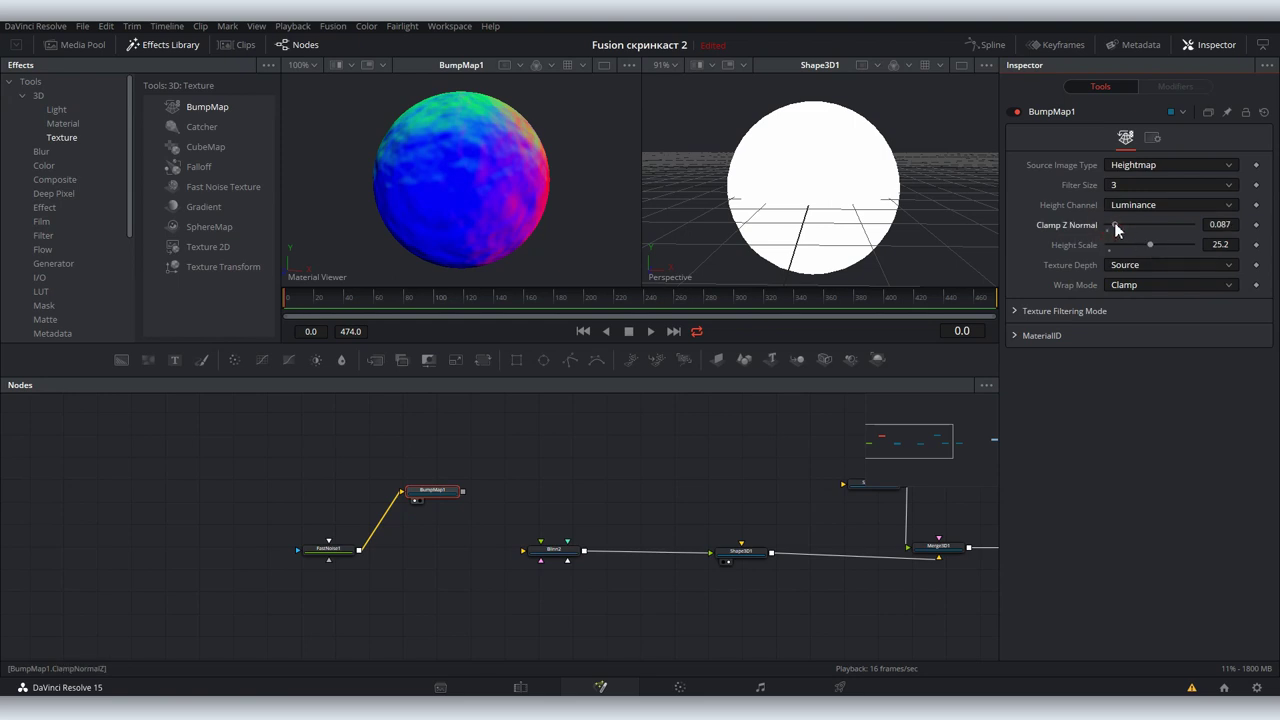
click(350, 551)
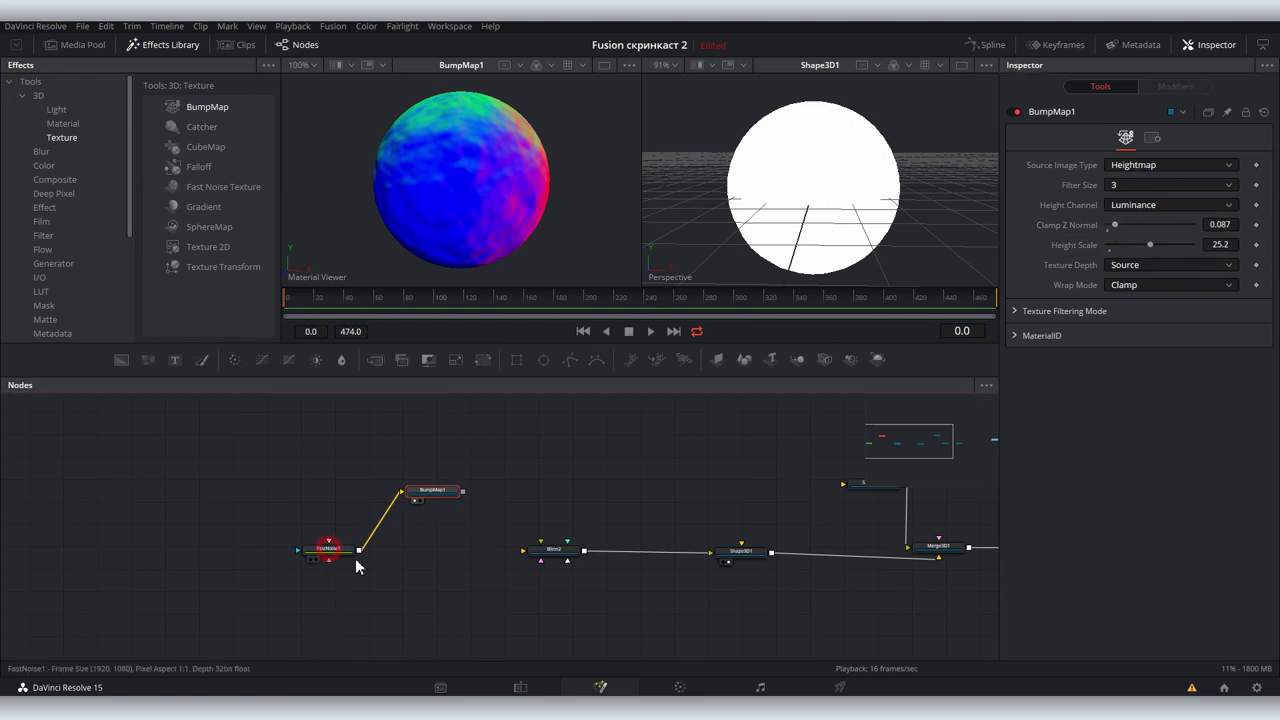
mouse_move(1164, 262)
mouse_down()
mouse_move(1184, 263)
mouse_move(1155, 242)
mouse_move(1163, 284)
mouse_move(1126, 322)
mouse_up()
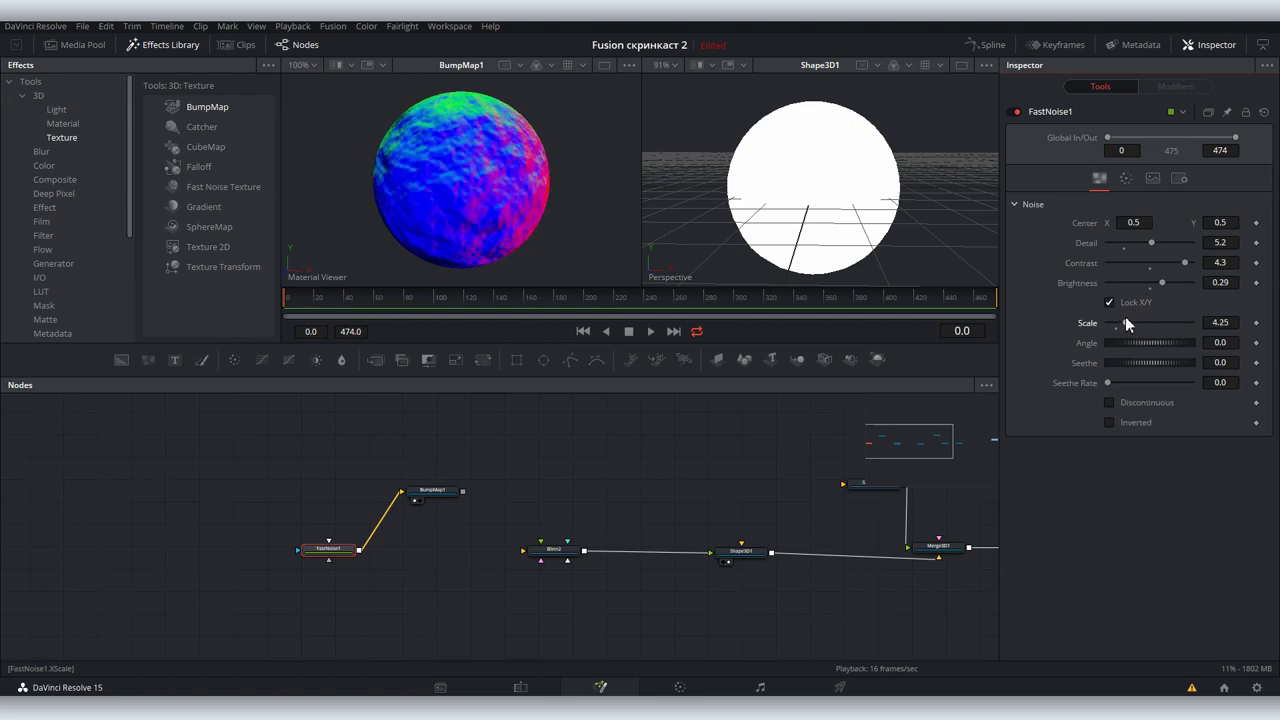
drag(436, 498, 483, 487)
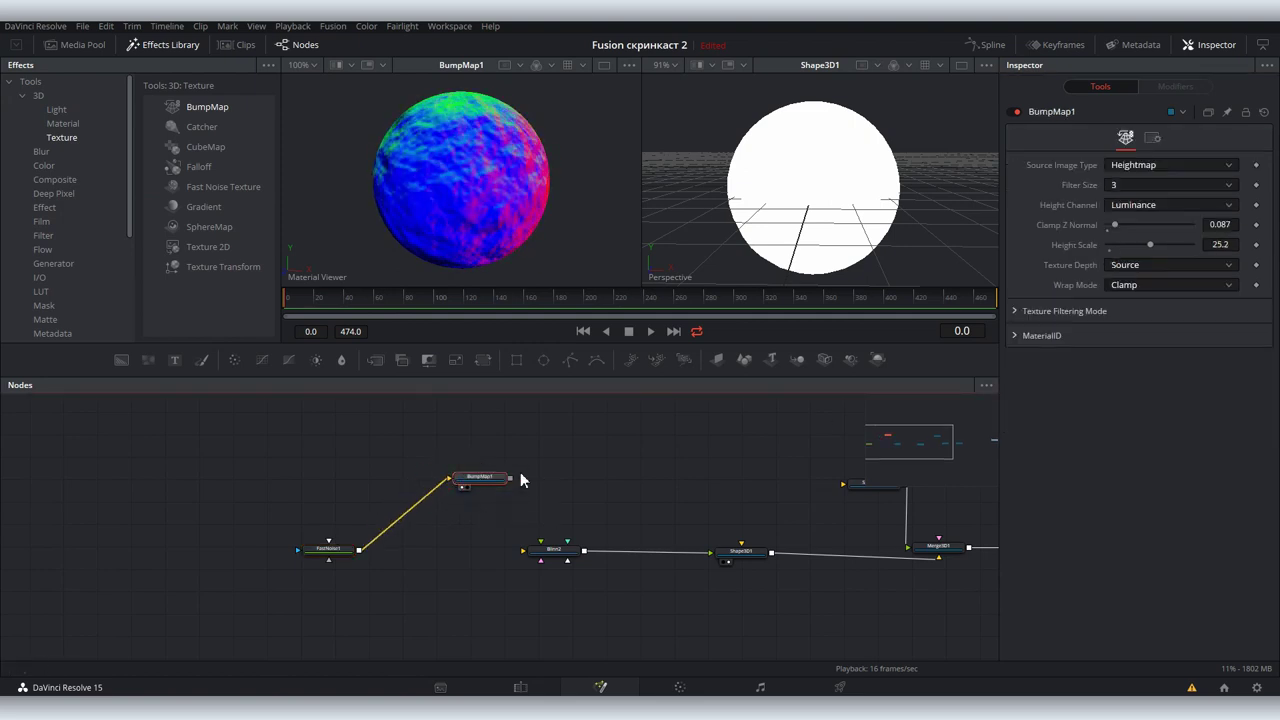
- Give the Blinn2 material a dark red diffuse colour and a slightly darker, less saturated red specular
click(557, 551)
drag(557, 550, 597, 520)
drag(825, 224, 805, 178)
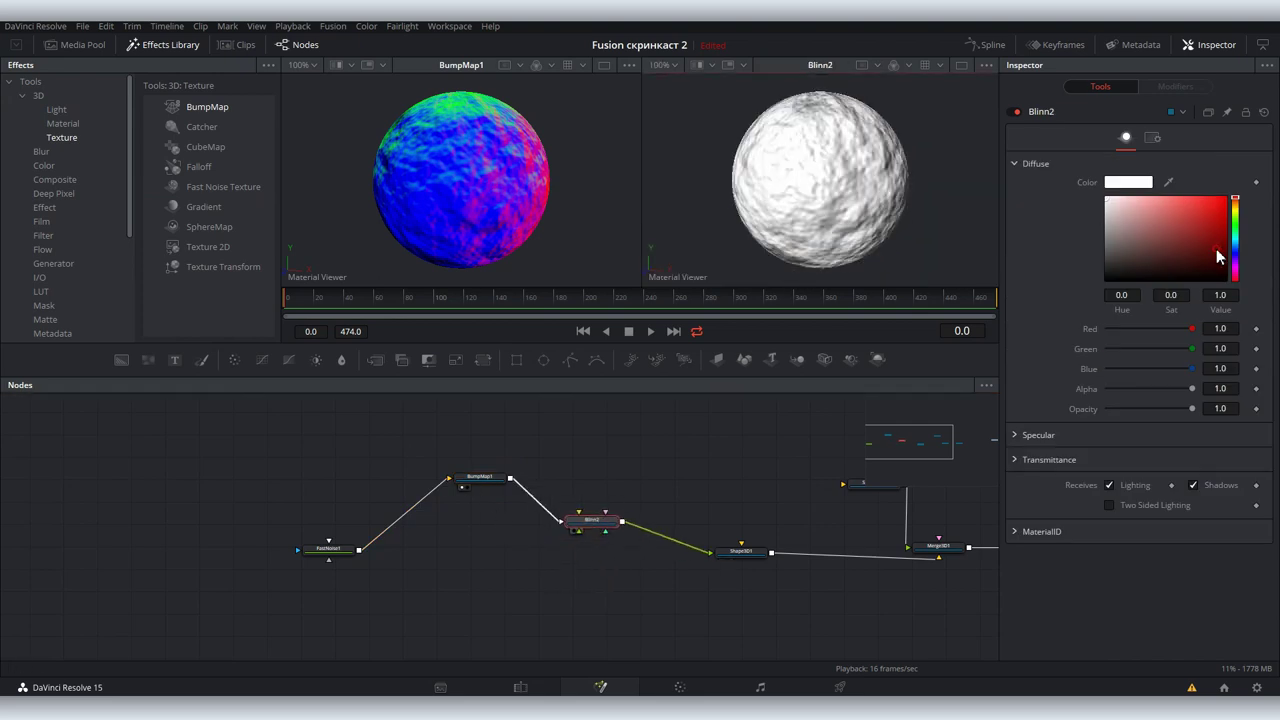
drag(1219, 257, 1197, 262)
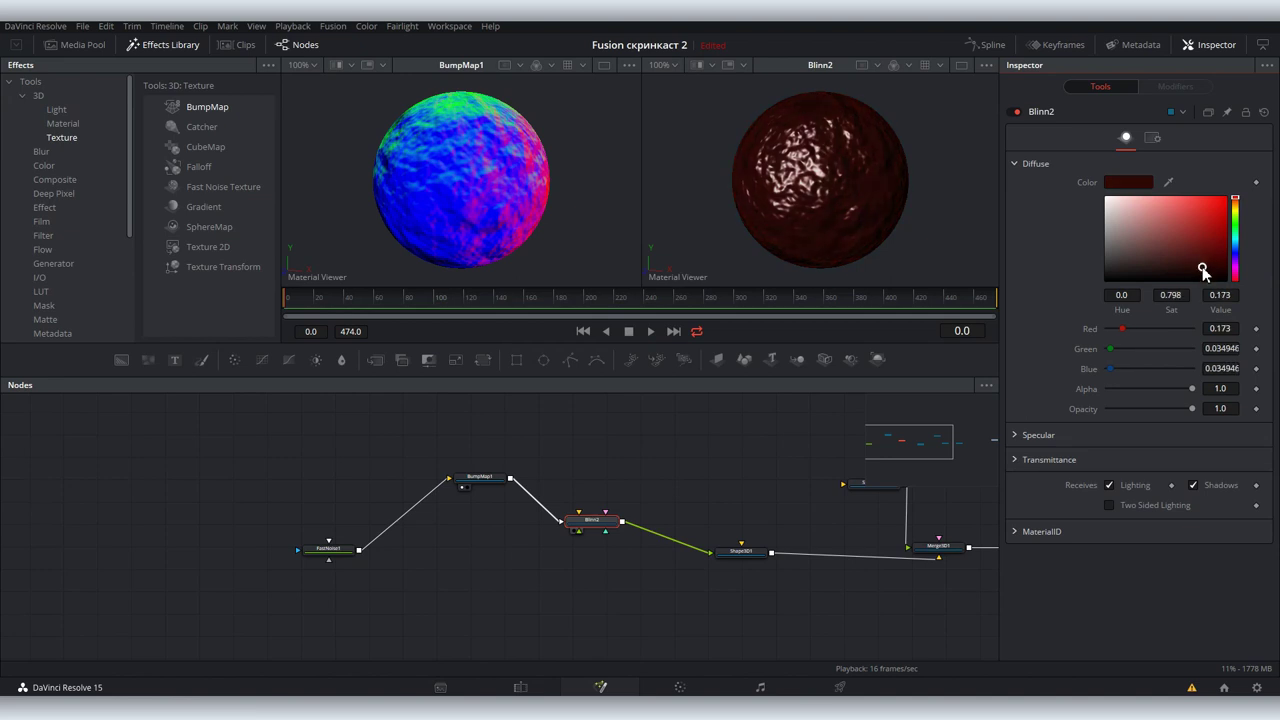
click(1030, 436)
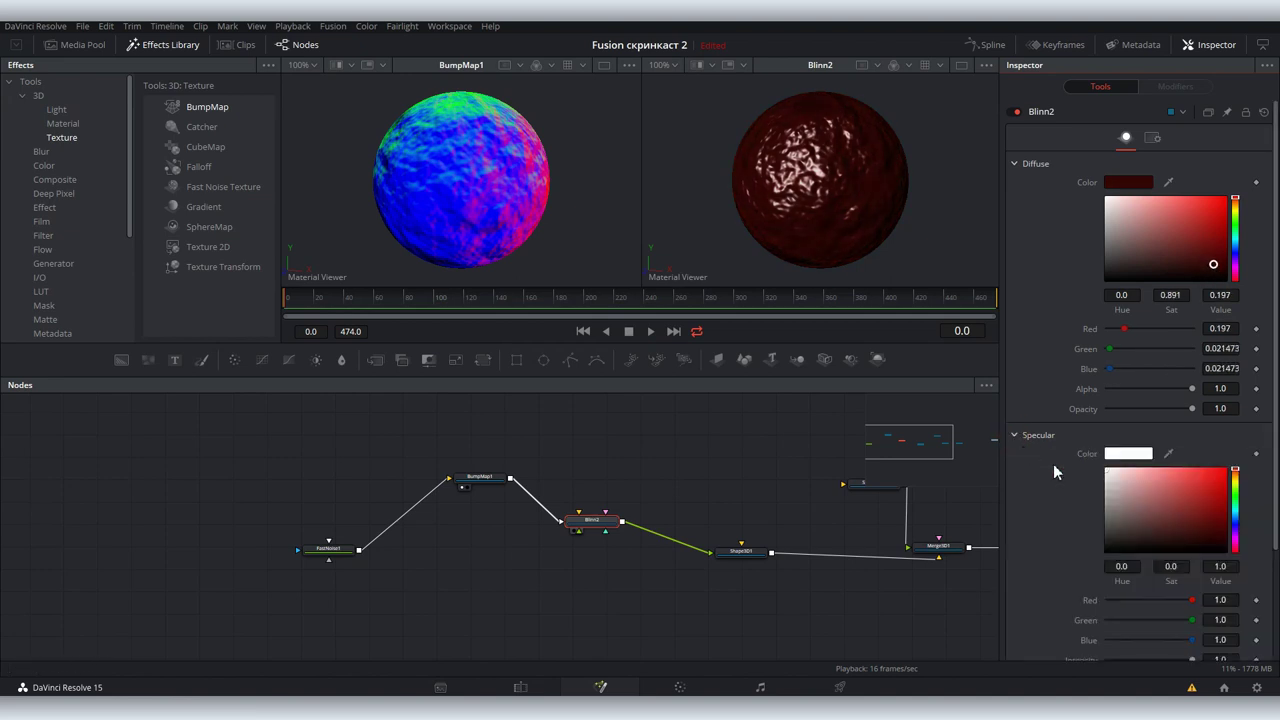
scroll(1055, 450, down, 3)
click(1224, 383)
drag(1227, 388, 1214, 386)
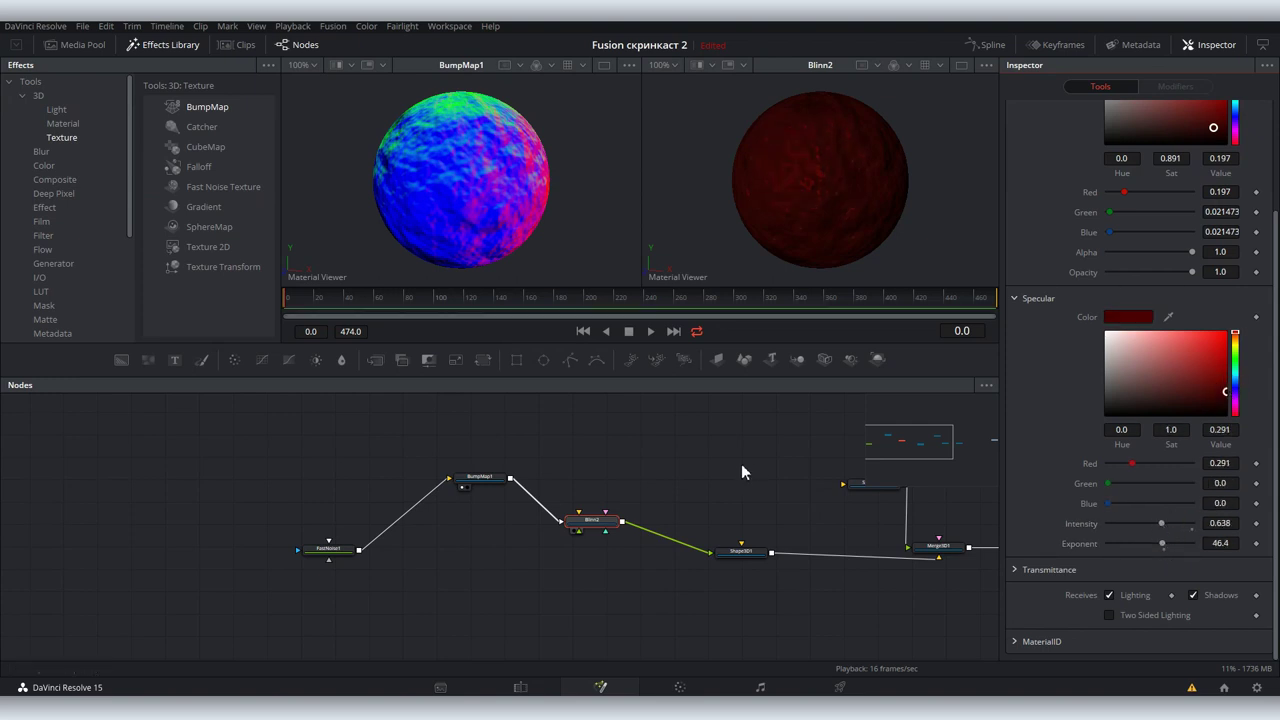
- Preview the Shape3D1 sphere in the left viewer, then inspect SpotLight1 and Merge3D1
drag(743, 550, 606, 530)
click(603, 533)
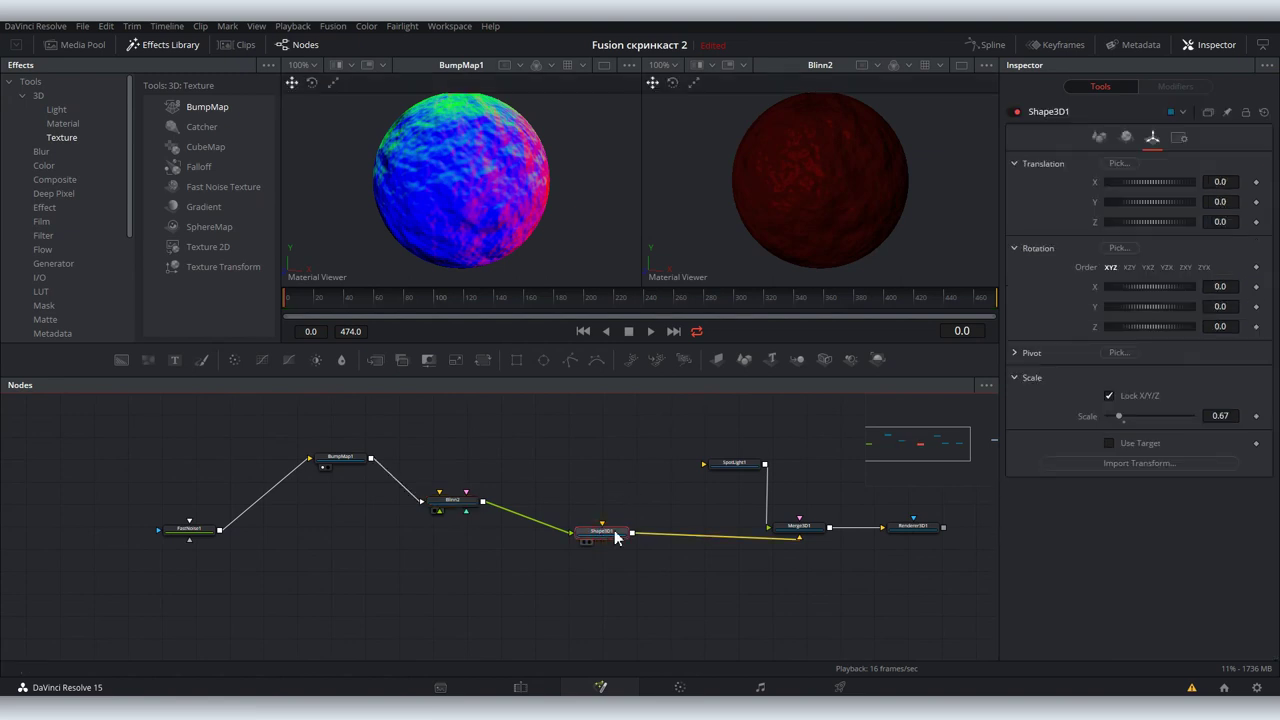
key(1)
click(735, 463)
click(799, 526)
drag(830, 430, 600, 408)
- View the Renderer3D1 result in the left viewer and show the clip strip
click(685, 507)
key(1)
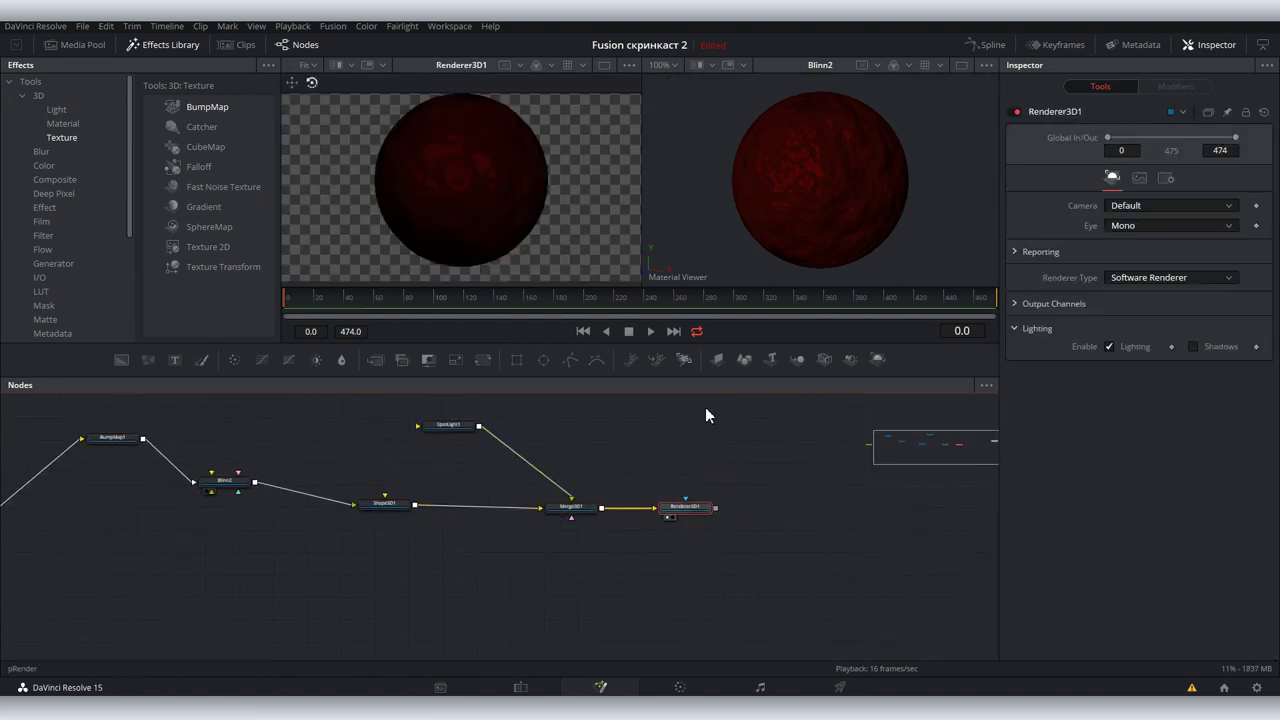
click(242, 46)
- Raise BumpMap1's Height Scale in clip 03's logo comp, then return to clip 06's BumpMap1
click(225, 600)
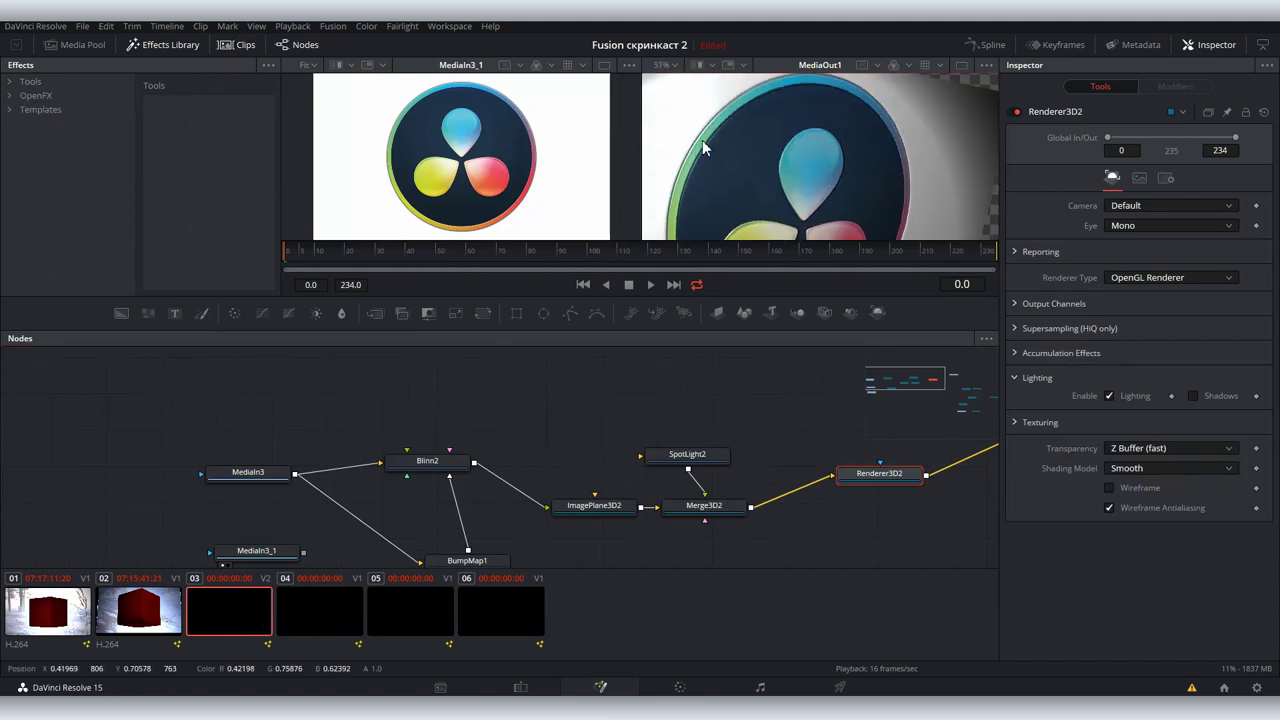
drag(464, 531, 428, 524)
drag(1118, 248, 1150, 244)
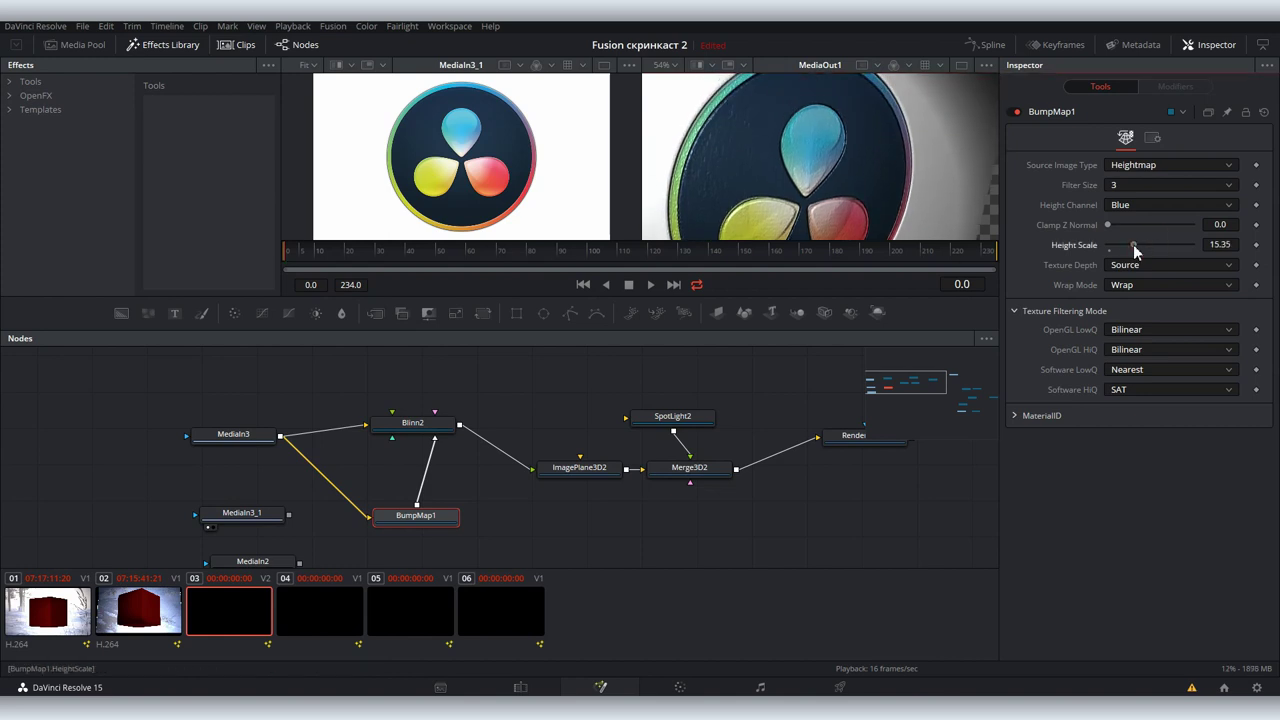
click(500, 606)
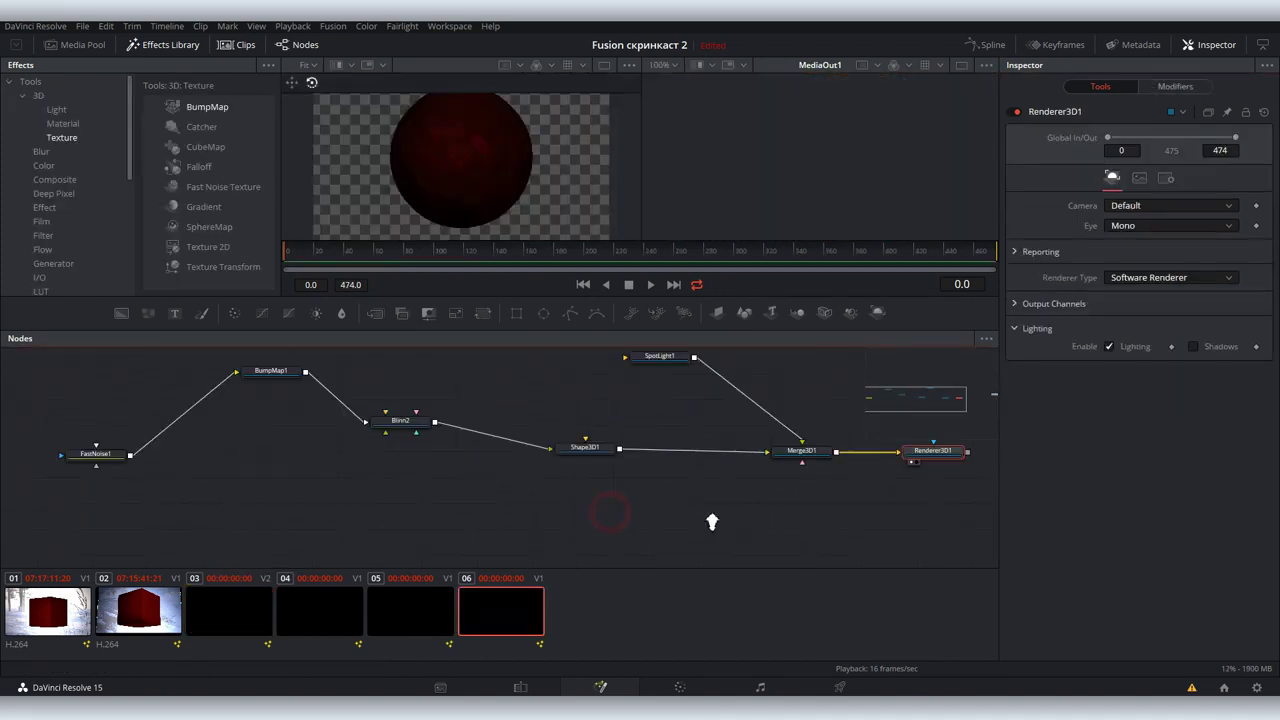
click(182, 378)
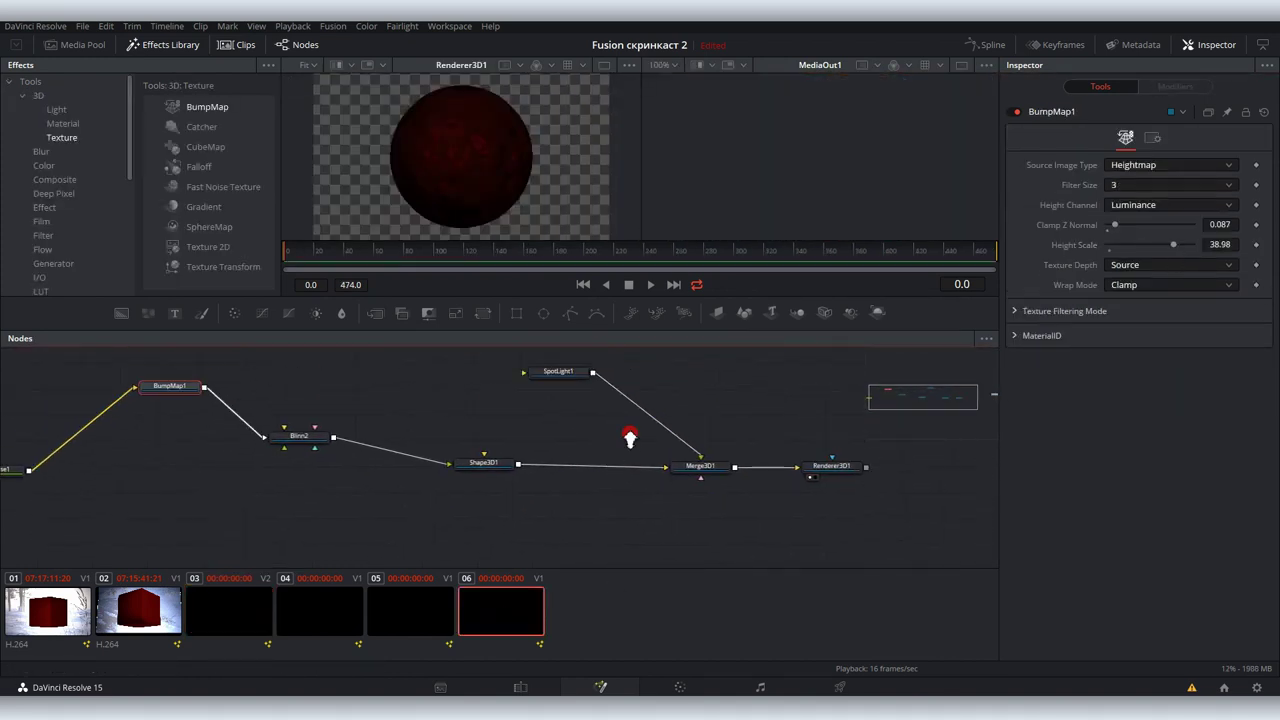
- View the merged scene in perspective, select the spot light and hide the clip strip
drag(706, 479, 752, 214)
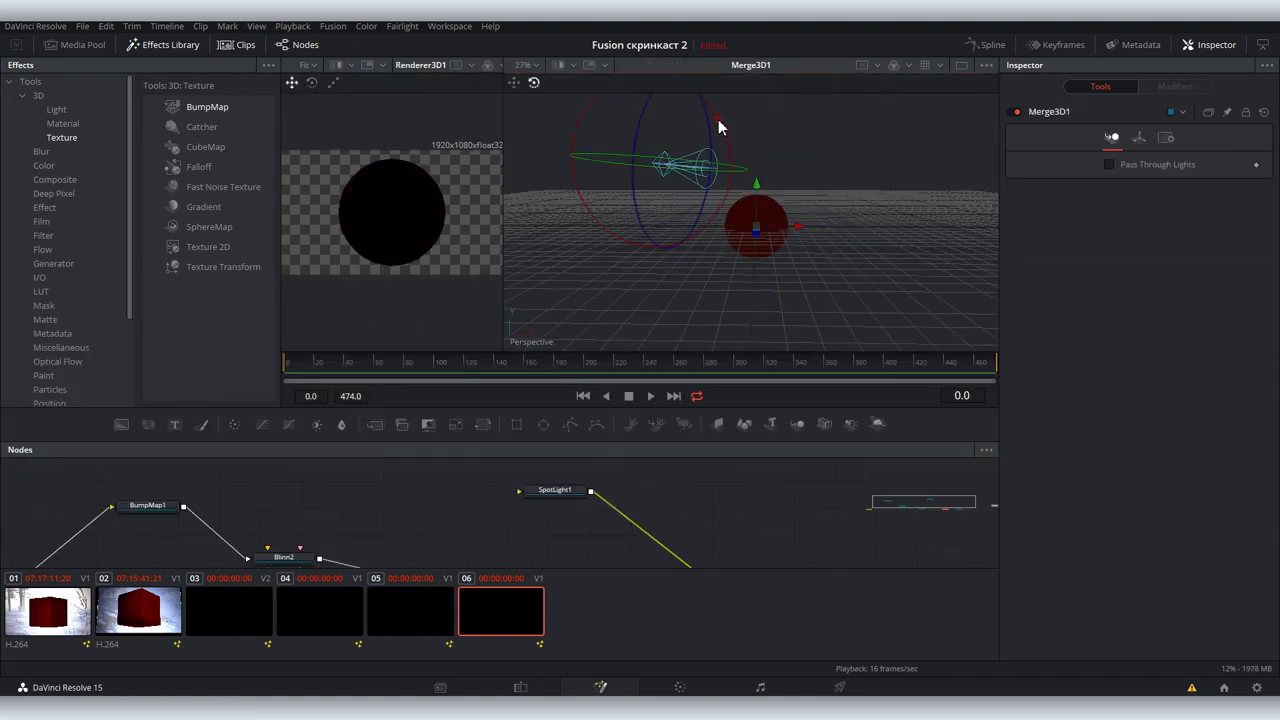
click(689, 210)
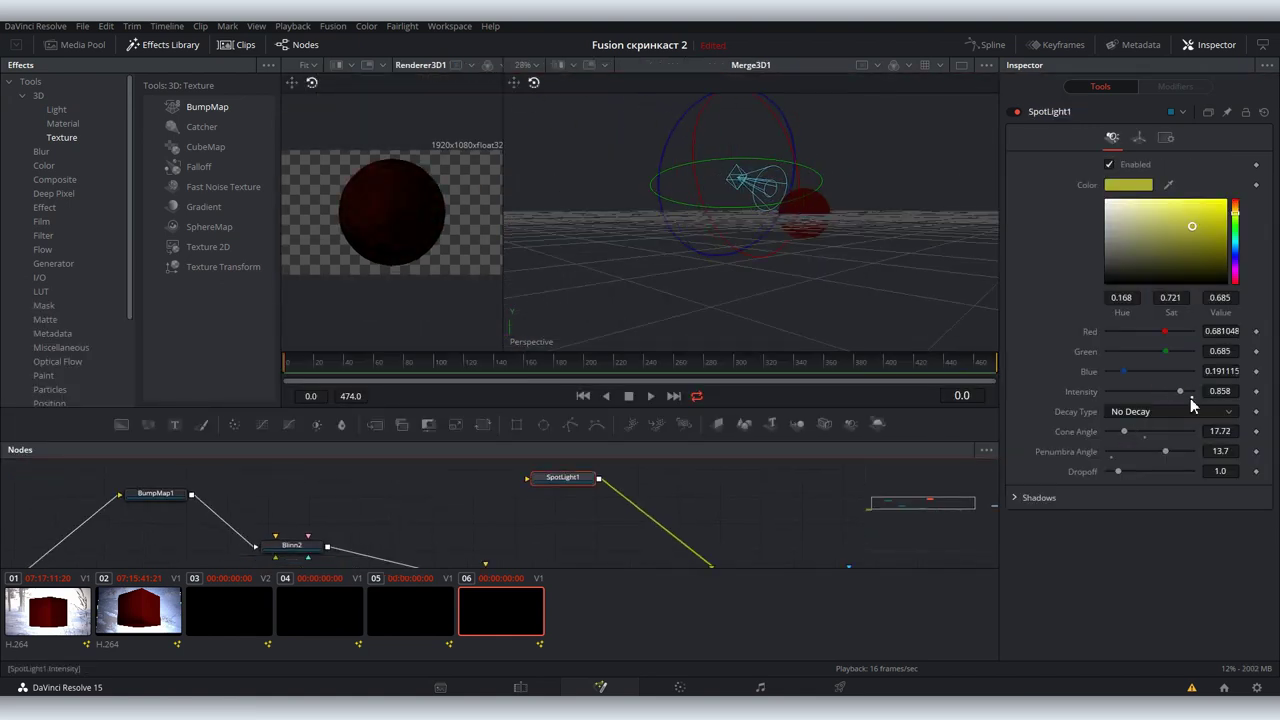
click(215, 46)
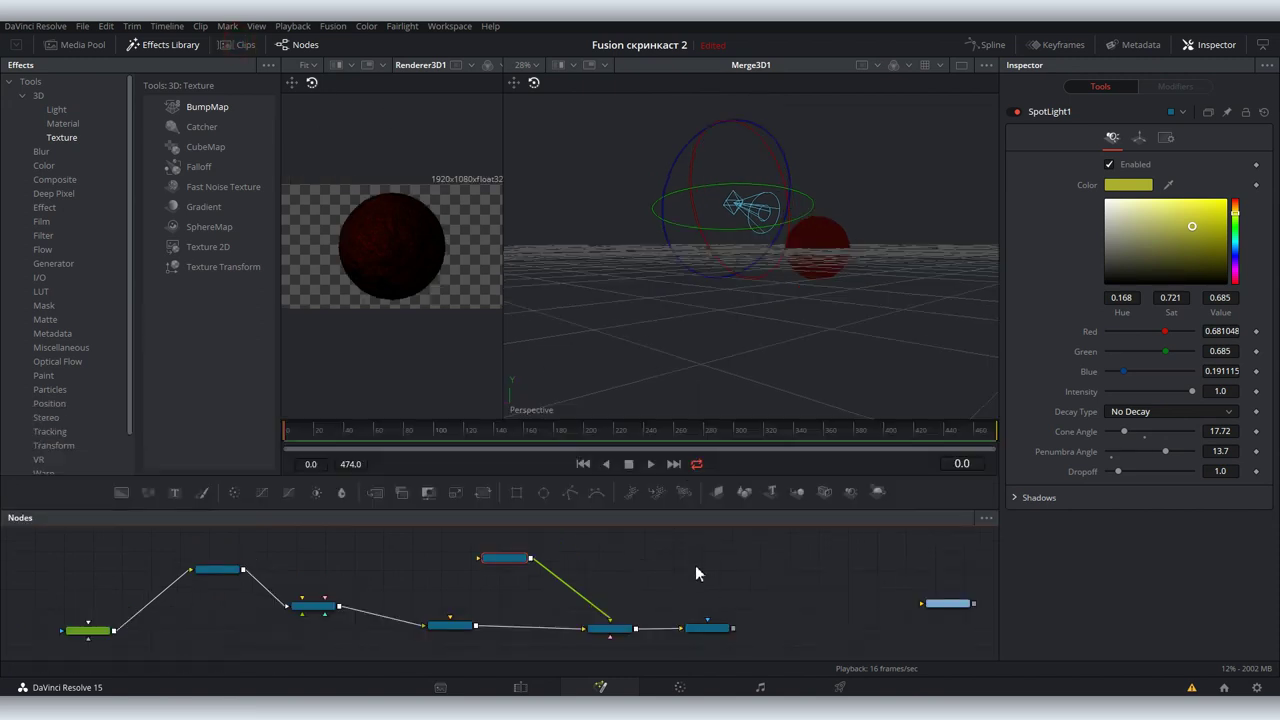
- Add an Ambient Light connected to Merge3D1 and give it a light blue colour
click(60, 111)
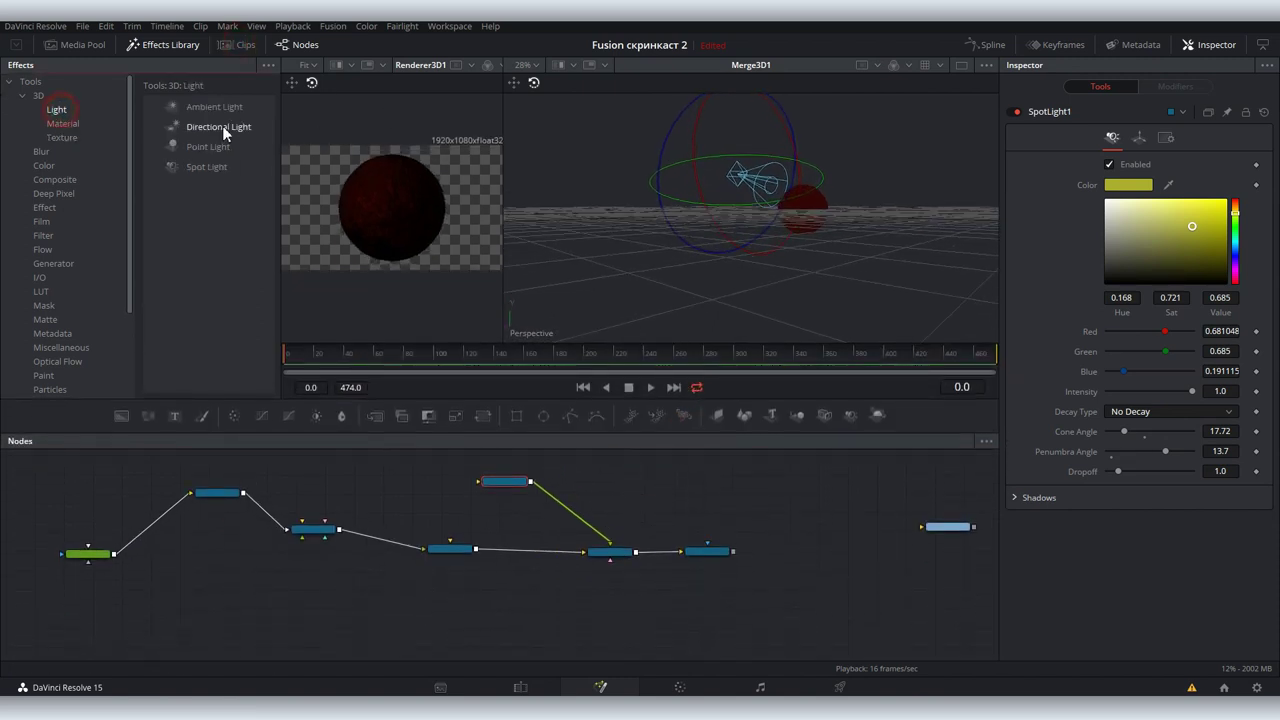
drag(635, 447, 668, 469)
drag(632, 566, 634, 573)
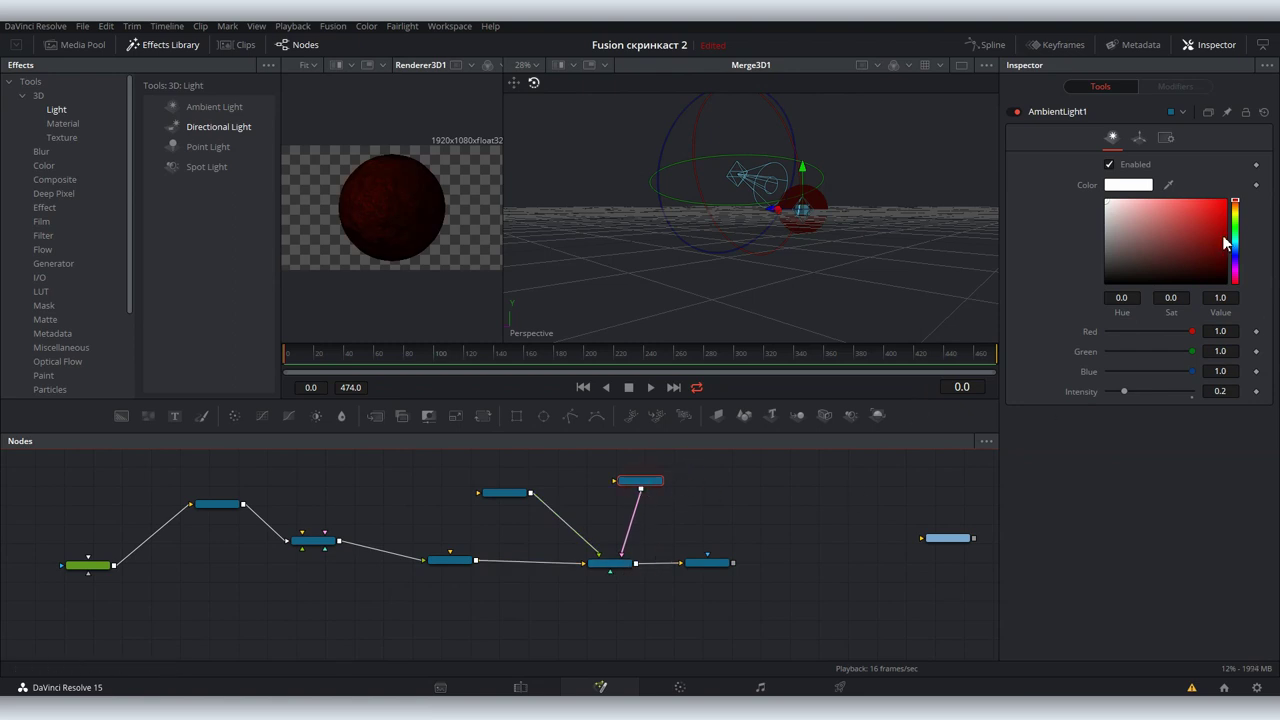
click(1235, 254)
click(1225, 253)
scroll(814, 505, down, 2)
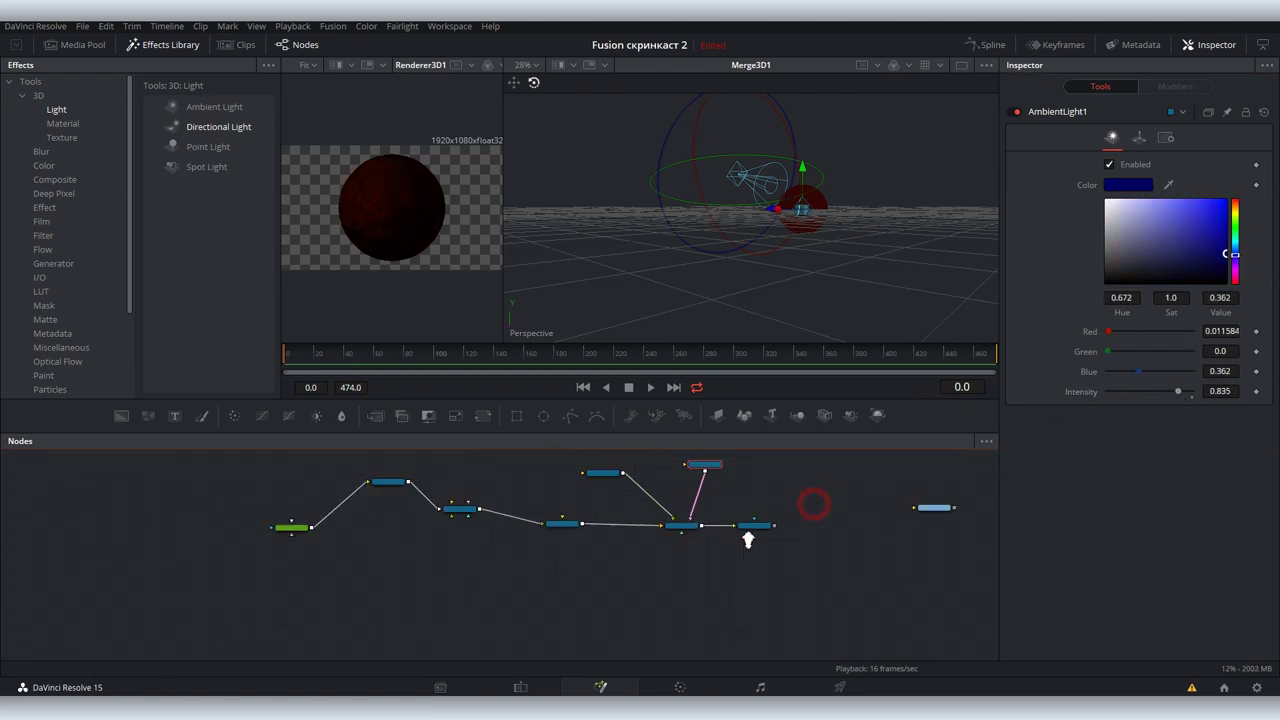
click(1181, 225)
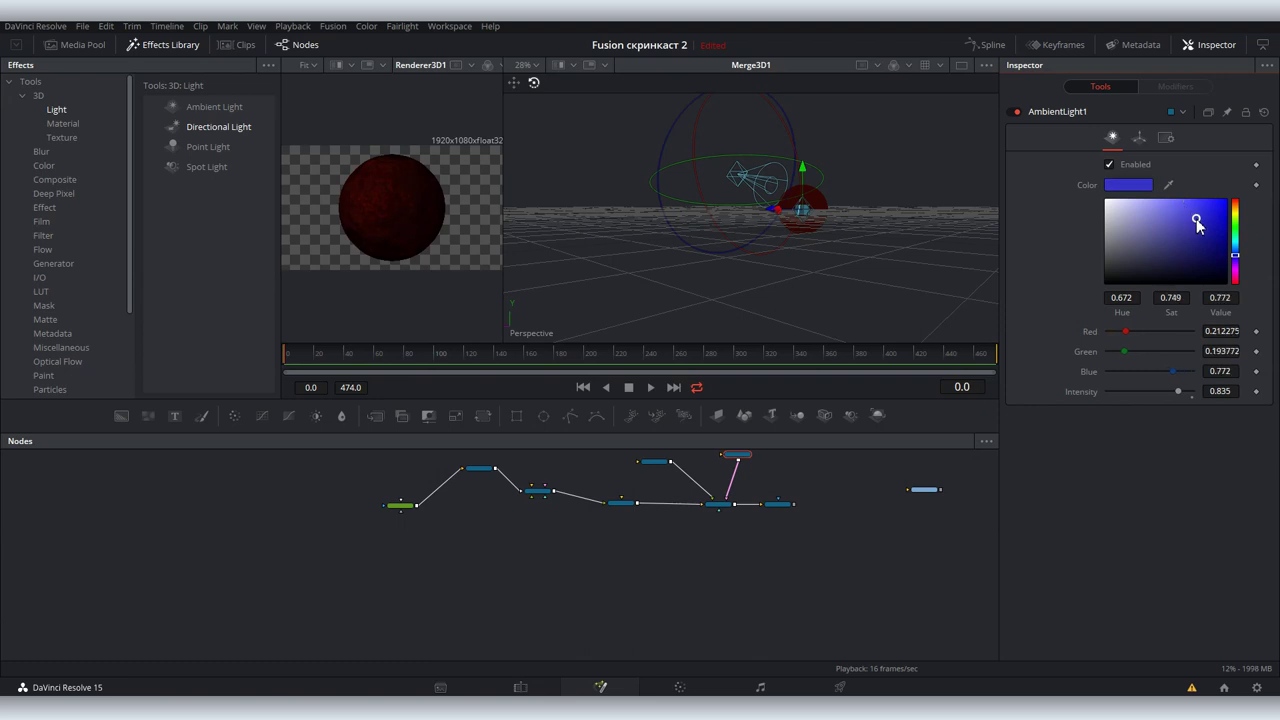
scroll(679, 570, up, 2)
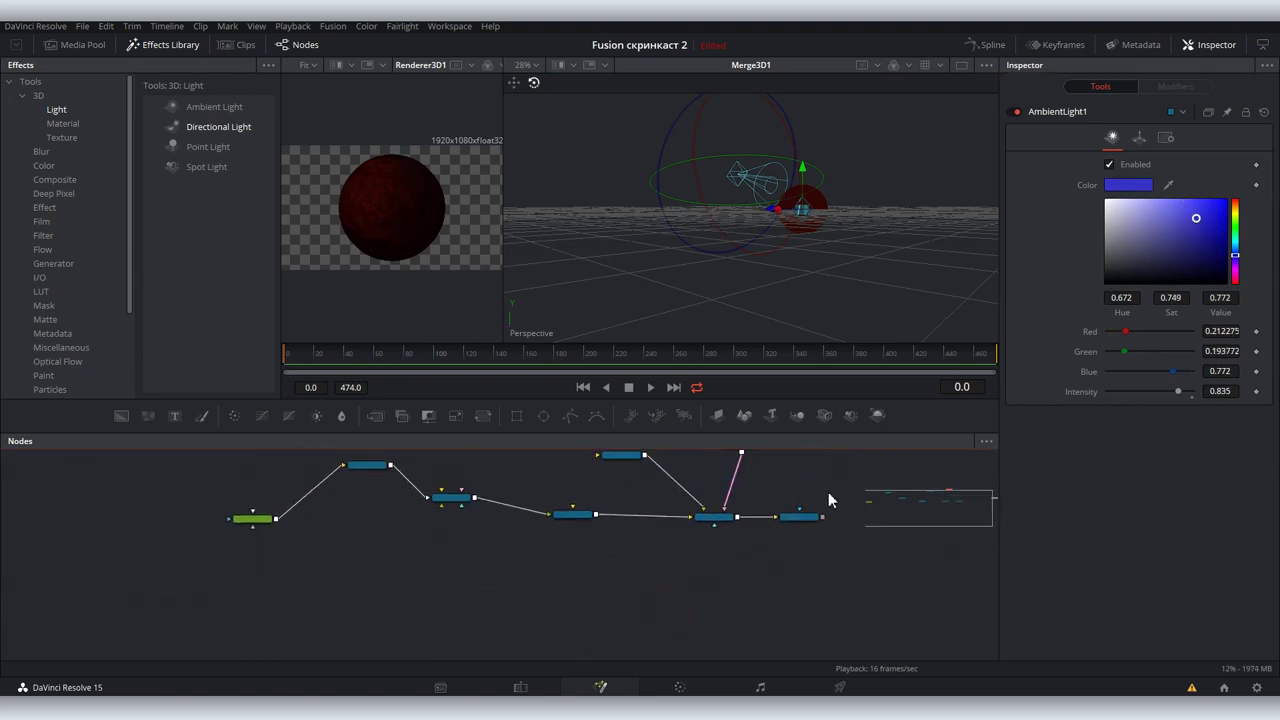
- Add an ImagePlane3D node and bring the istock jpg in from the file manager
drag(647, 577, 647, 578)
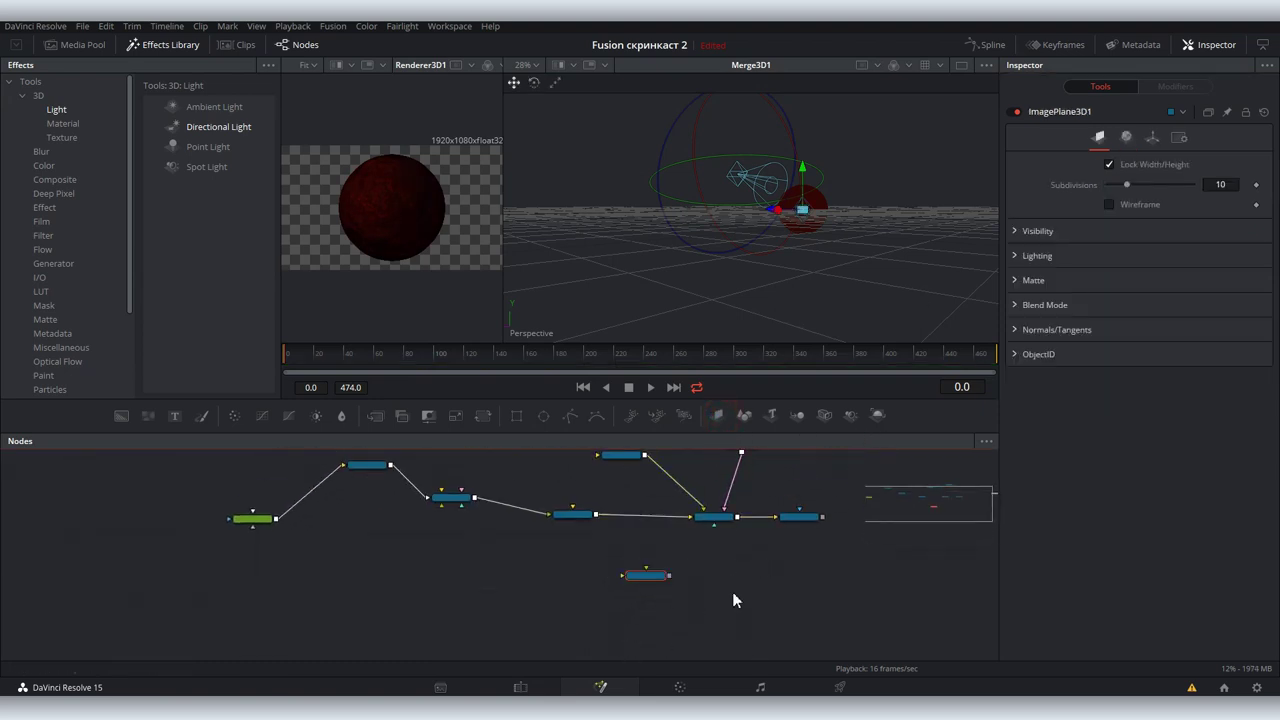
click(721, 594)
key(alt+Tab)
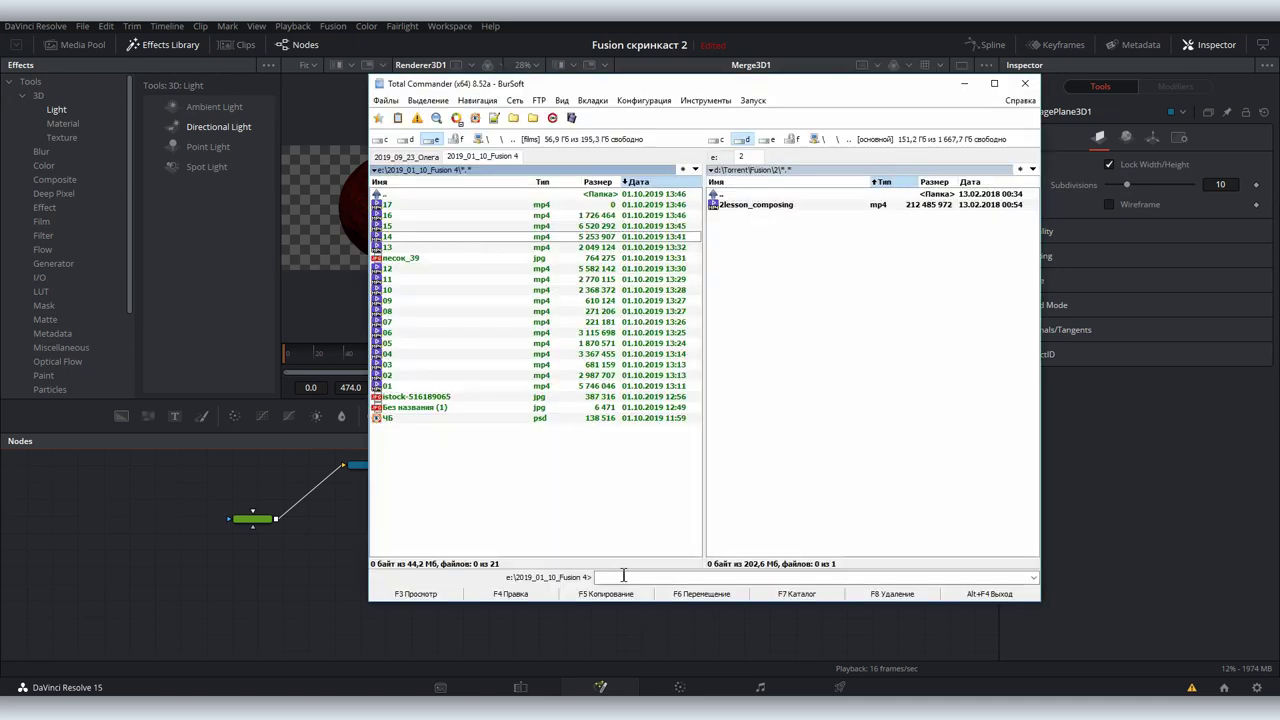
mouse_move(420, 398)
mouse_down()
mouse_move(324, 584)
mouse_move(476, 582)
mouse_up()
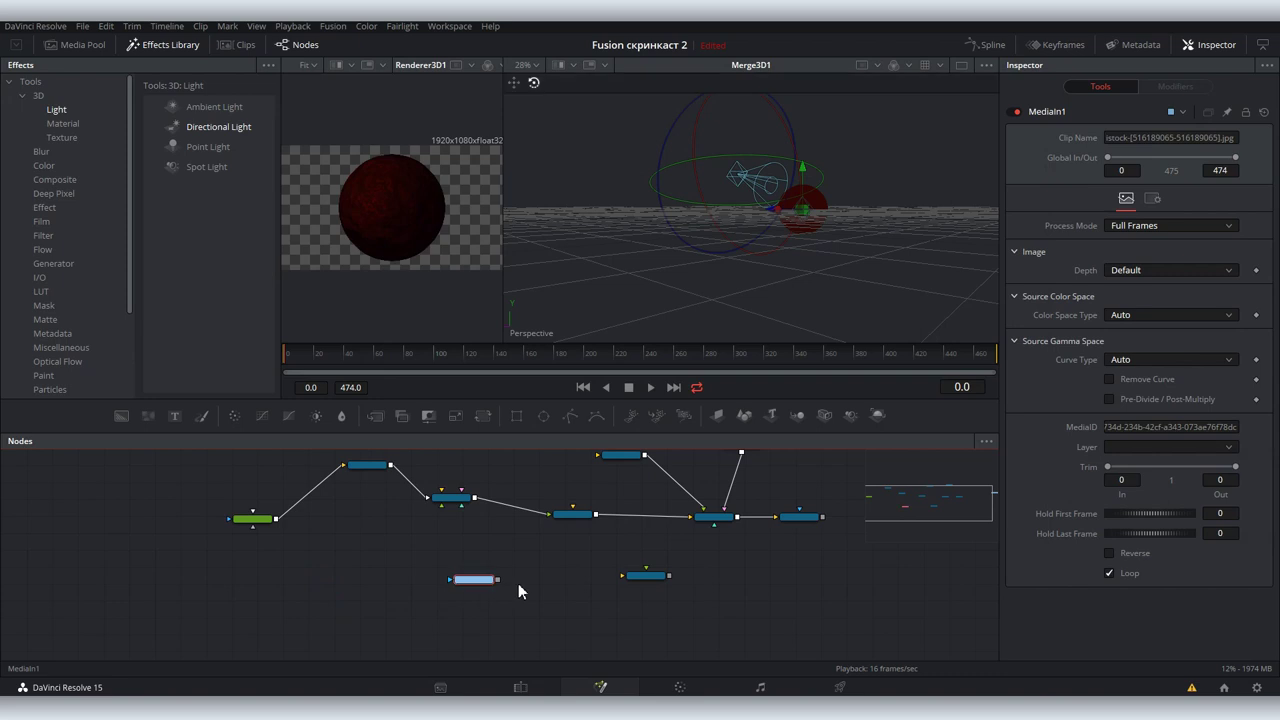
- Connect ImagePlane3D1 and a new Camera3D into Merge3D1, viewing the merged scene
click(647, 578)
key(1)
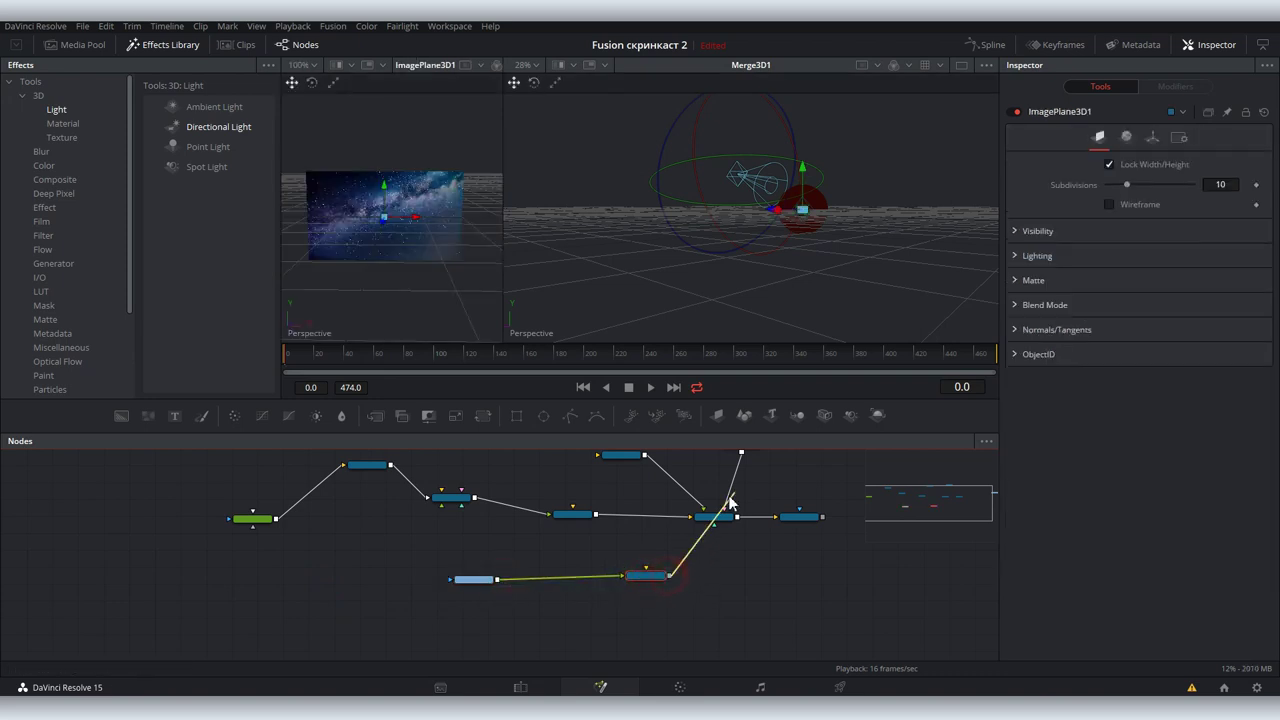
drag(730, 502, 712, 516)
click(714, 516)
key(2)
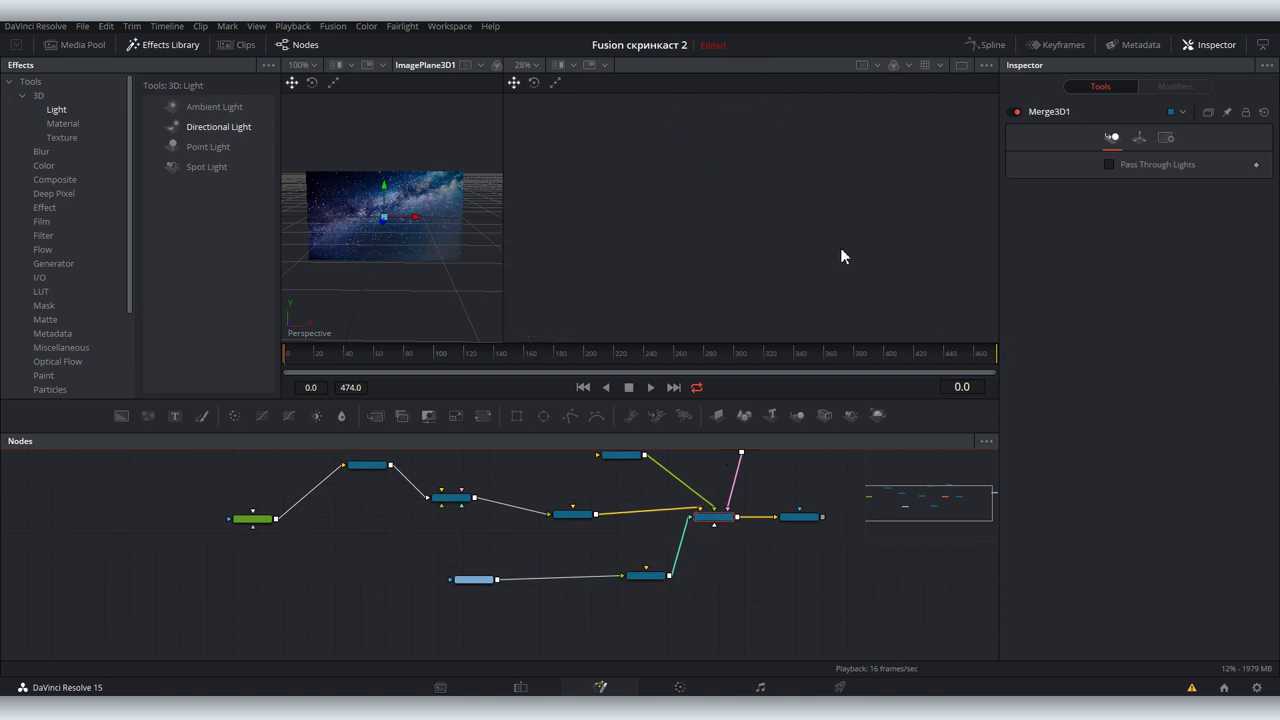
click(663, 276)
mouse_move(663, 276)
mouse_down()
mouse_move(697, 217)
mouse_move(660, 266)
mouse_move(745, 284)
mouse_up()
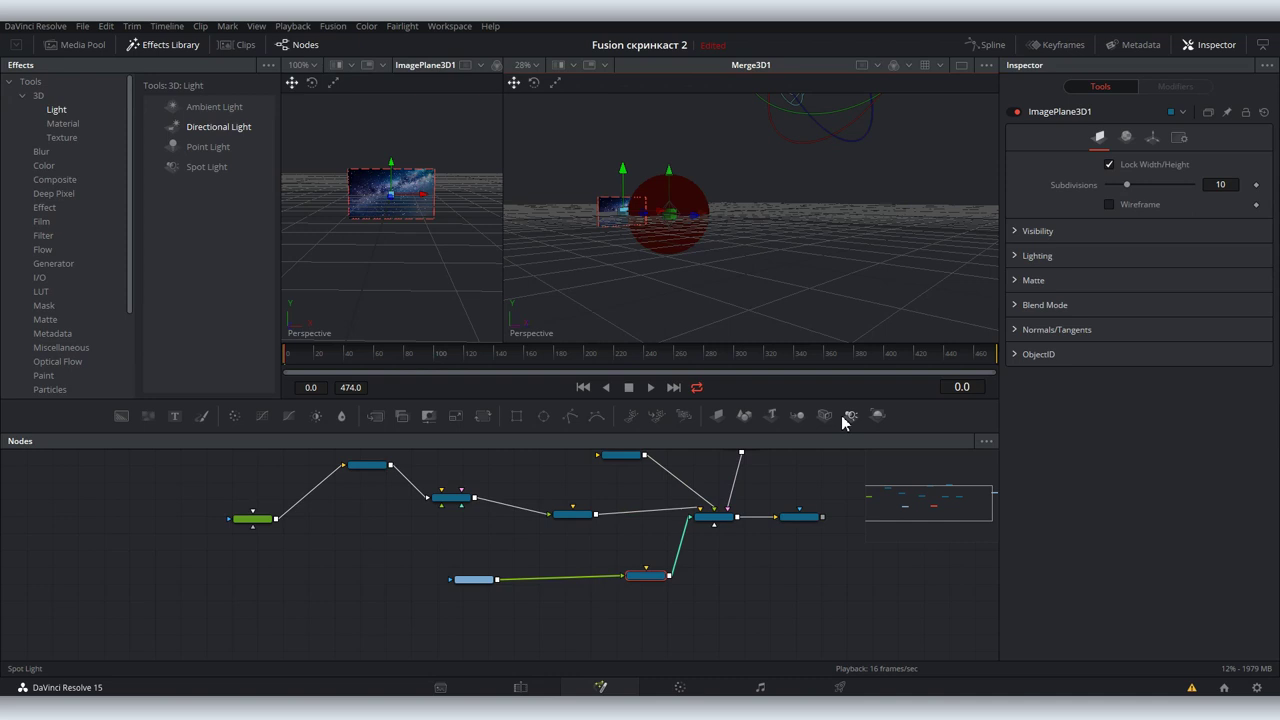
drag(770, 588, 714, 517)
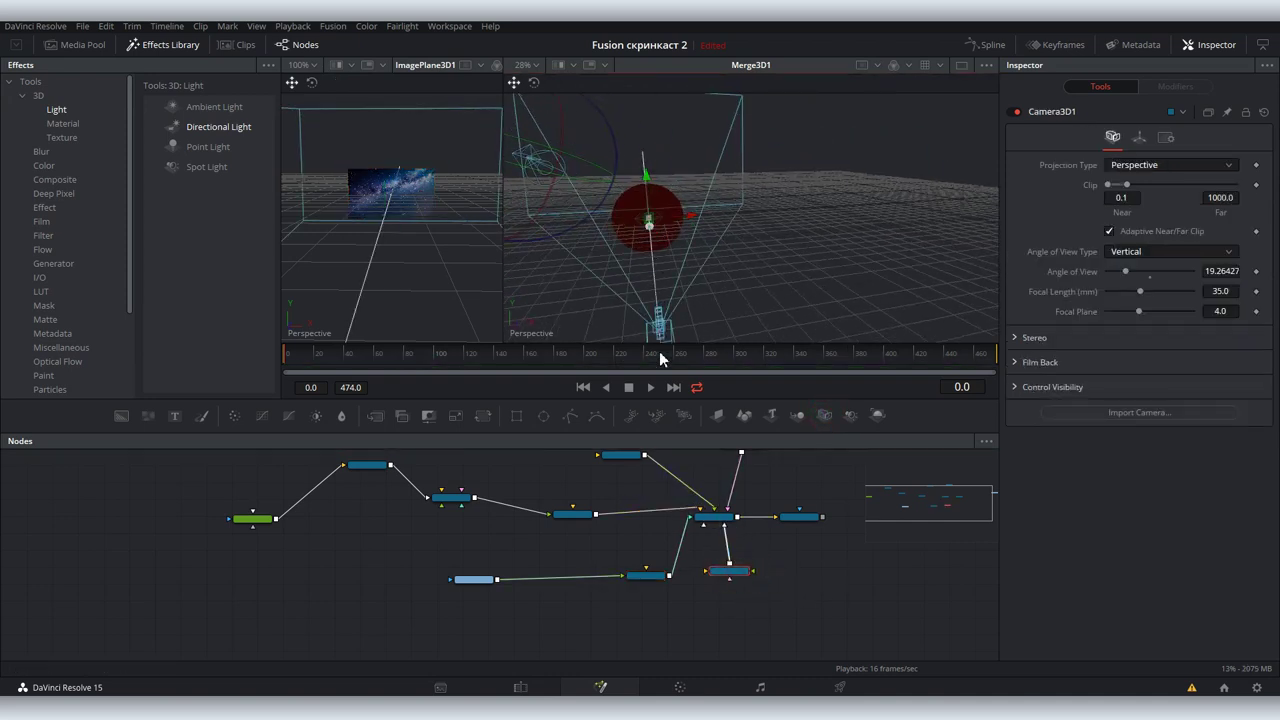
mouse_move(650, 320)
mouse_down()
mouse_move(542, 239)
mouse_move(790, 202)
mouse_up()
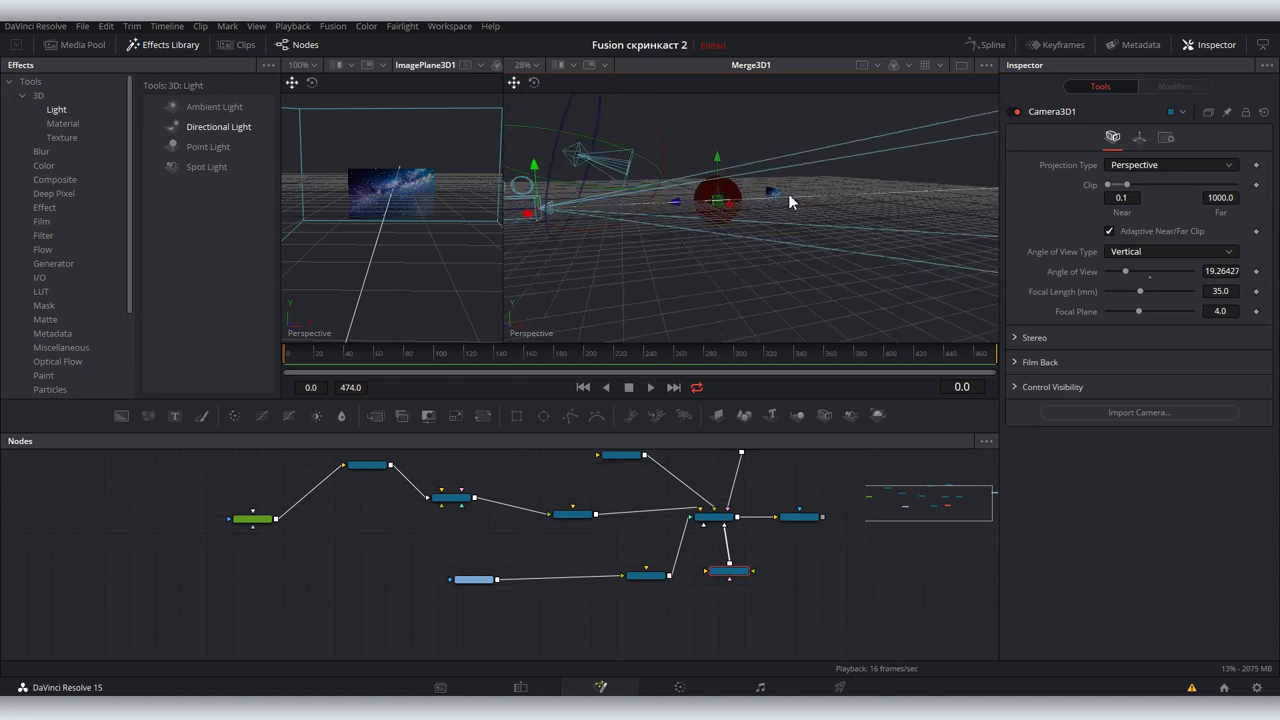
- Scale ImagePlane3D1 to about 4.25 and show the final render in the right viewer
click(646, 575)
click(1152, 137)
drag(1123, 416, 1185, 416)
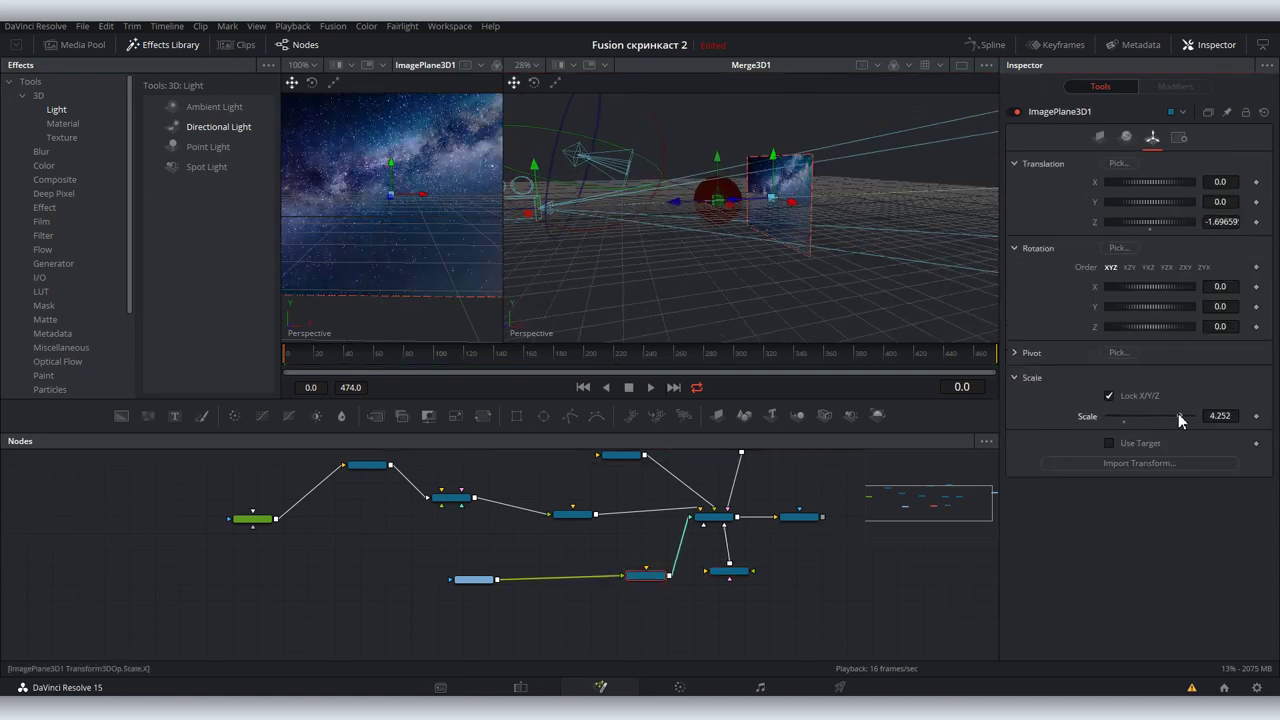
drag(800, 516, 804, 230)
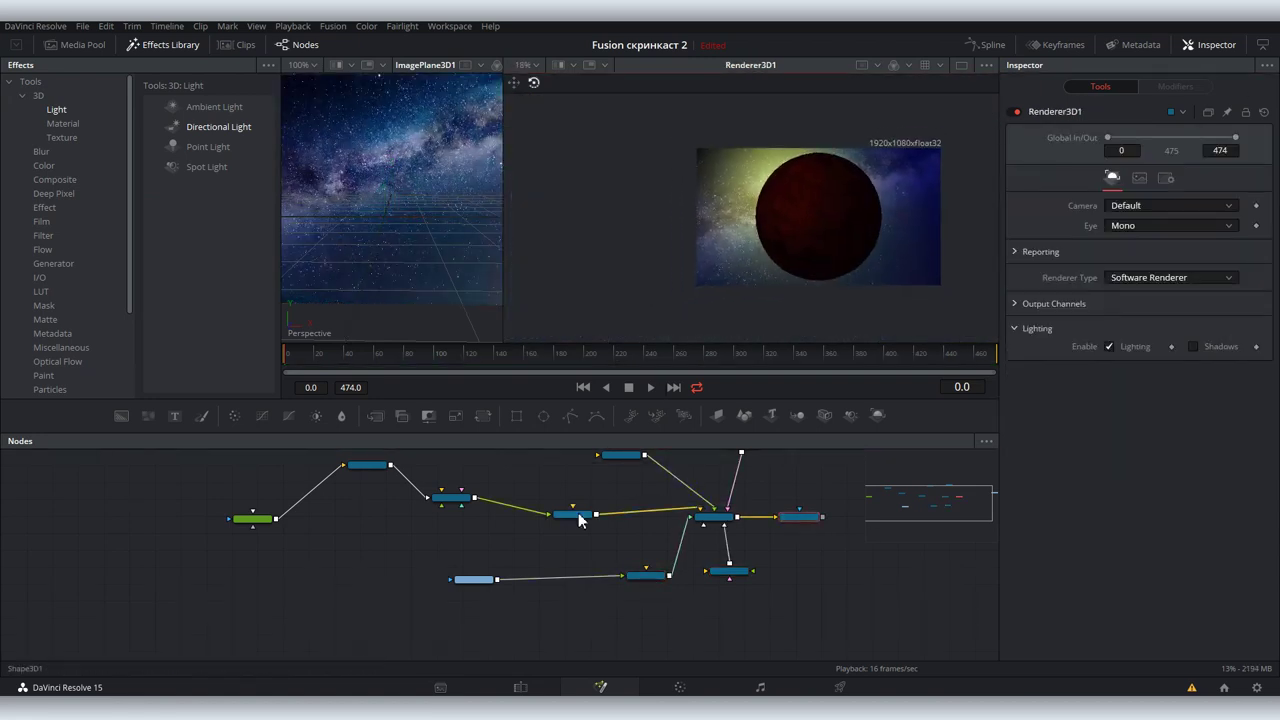
- Reduce the Shape3D1 sphere's Transform Scale to about 0.316
click(578, 516)
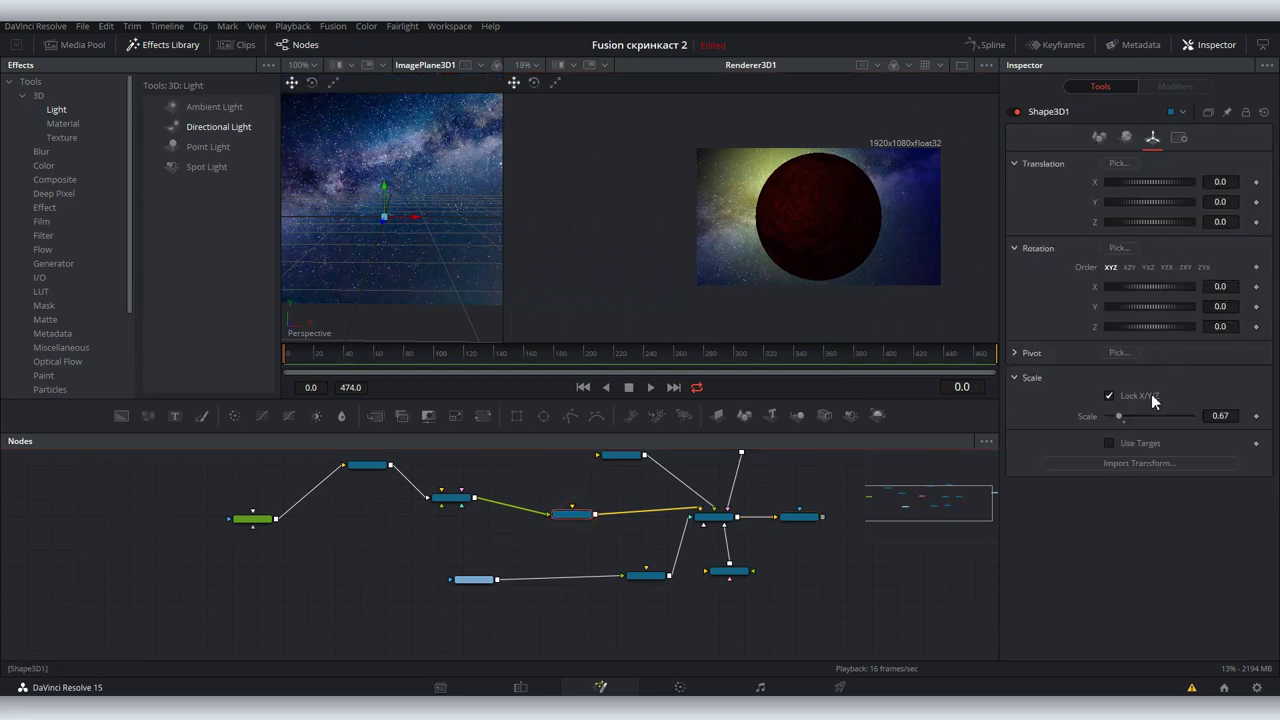
drag(1117, 416, 1113, 419)
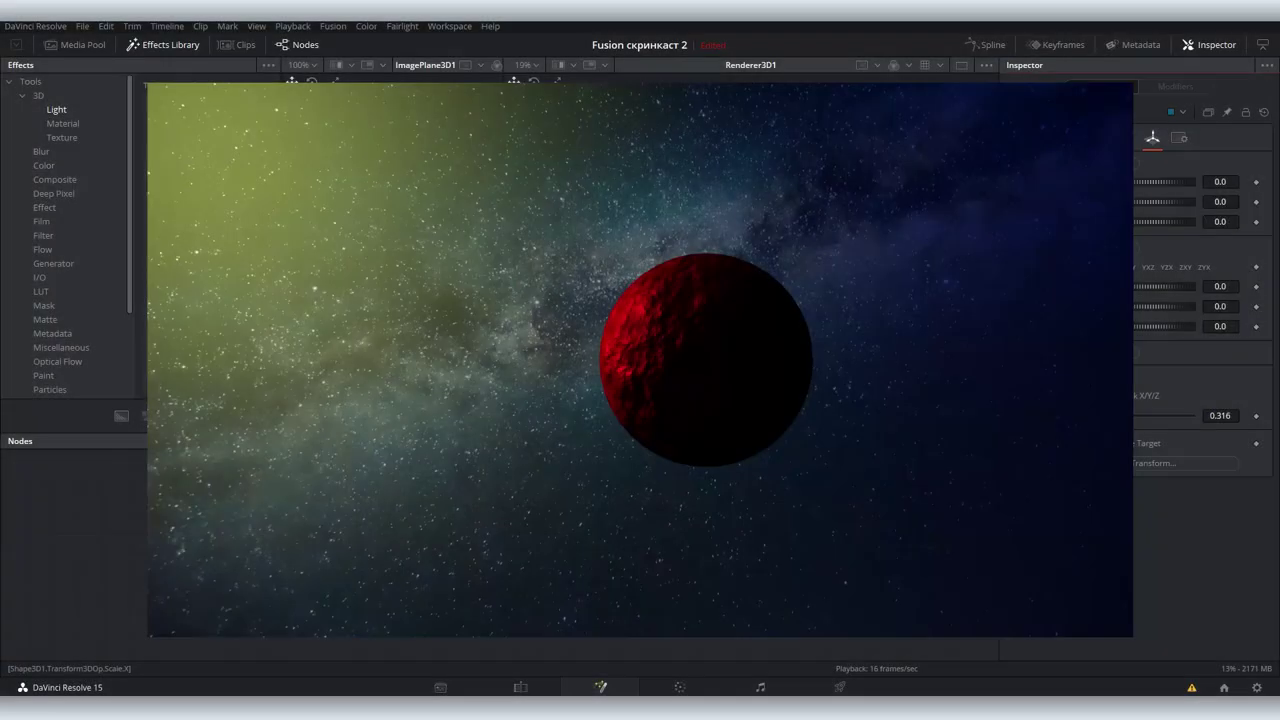